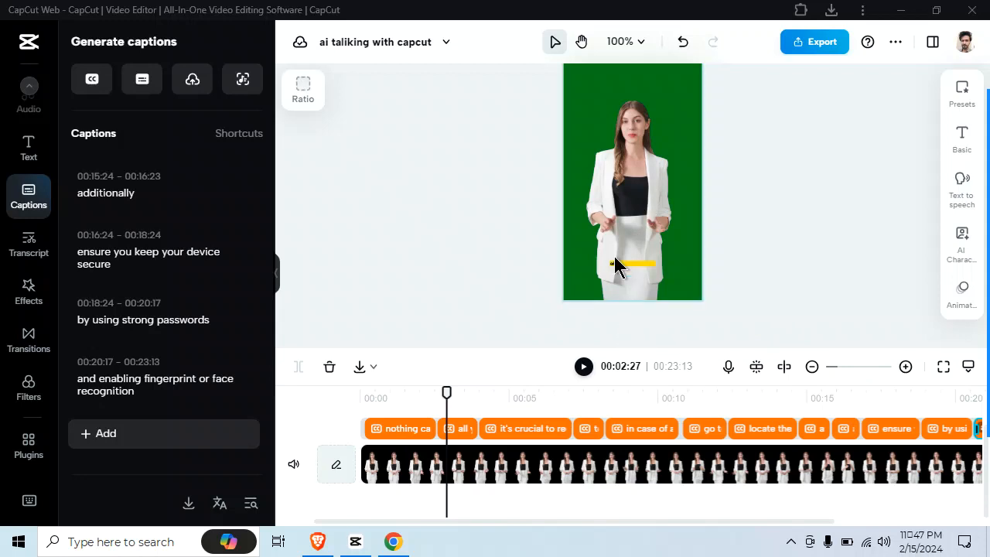
Step: Play the captioned AI character video in full screen, return to the editor and pause playback
left_click(586, 368)
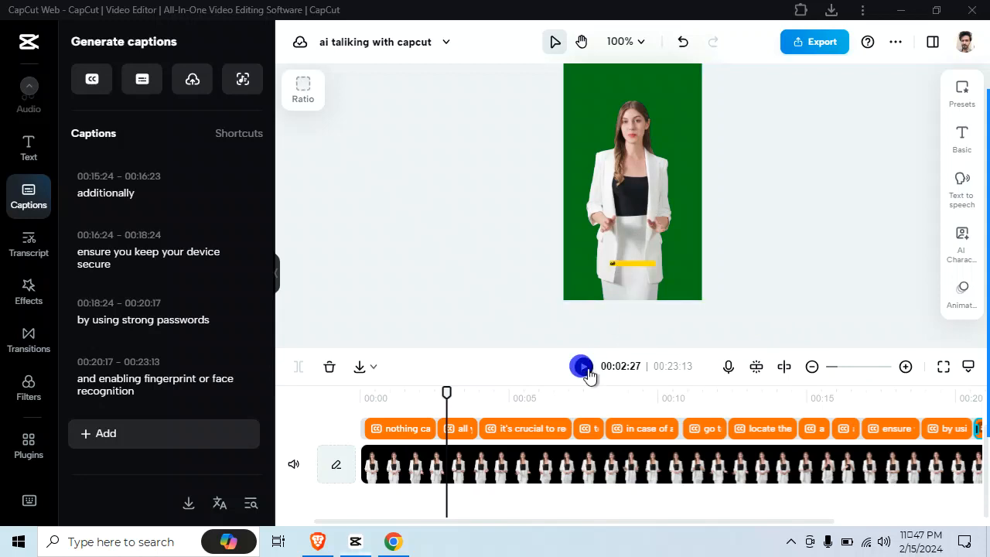
left_click(943, 370)
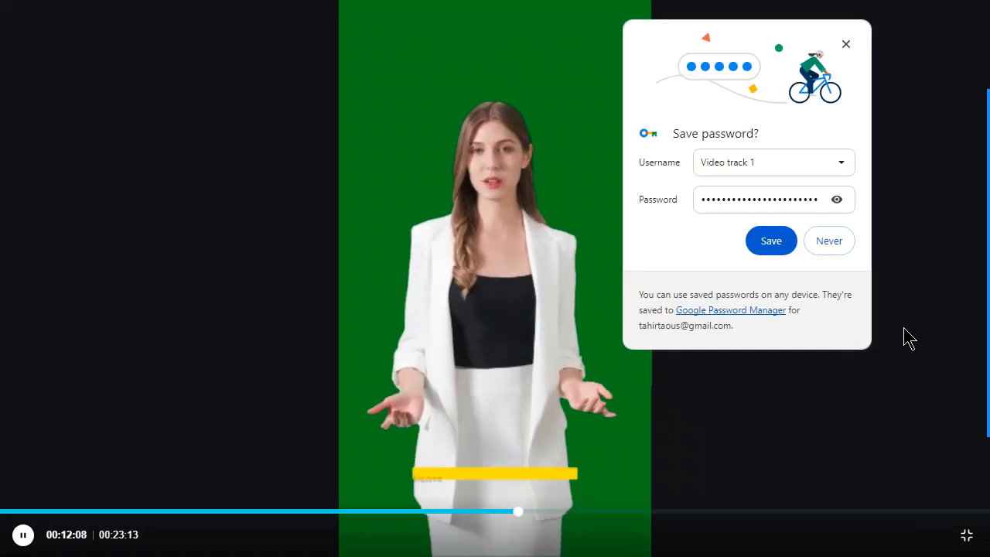
left_click(967, 534)
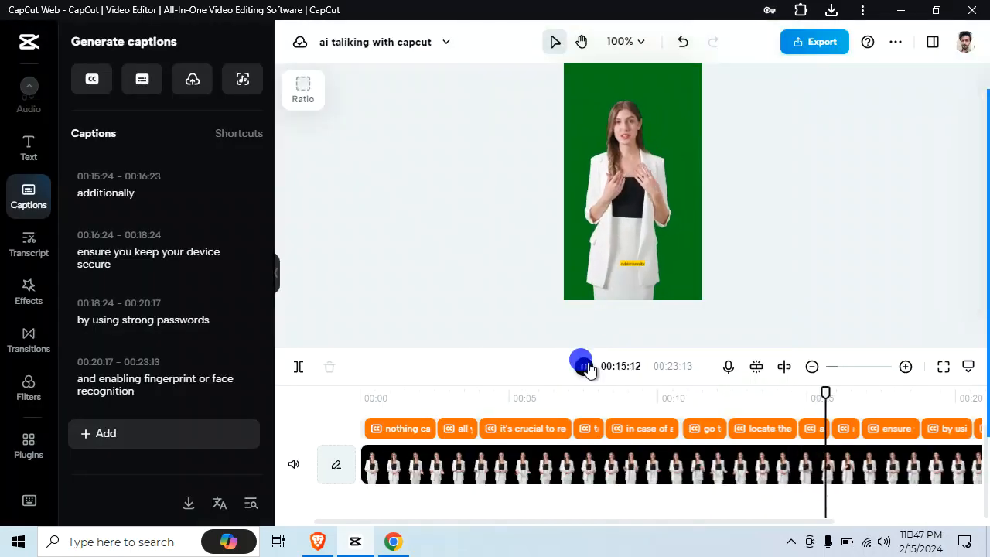
left_click(584, 367)
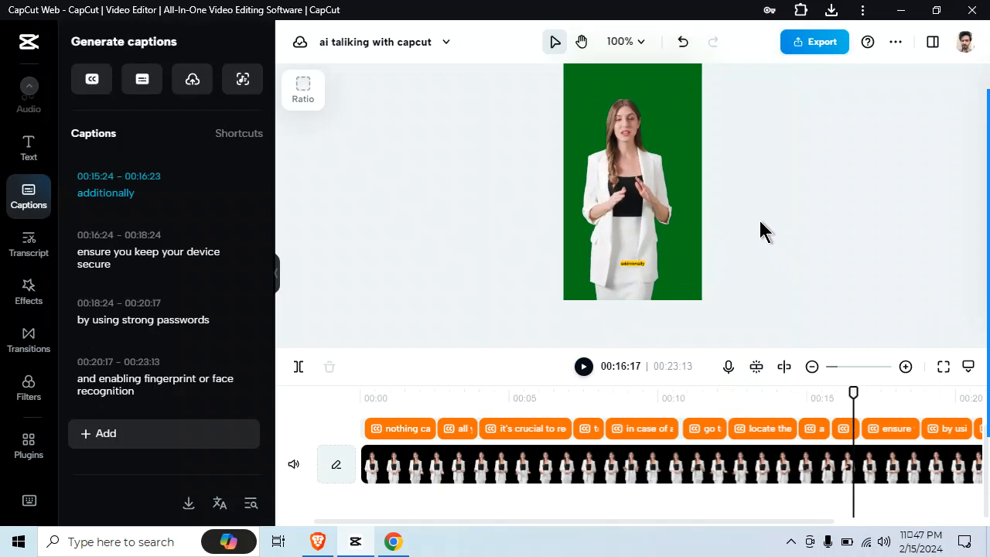
Step: Select the talking character clip and look through its AI character appearances and color adjustment settings
left_click(671, 111)
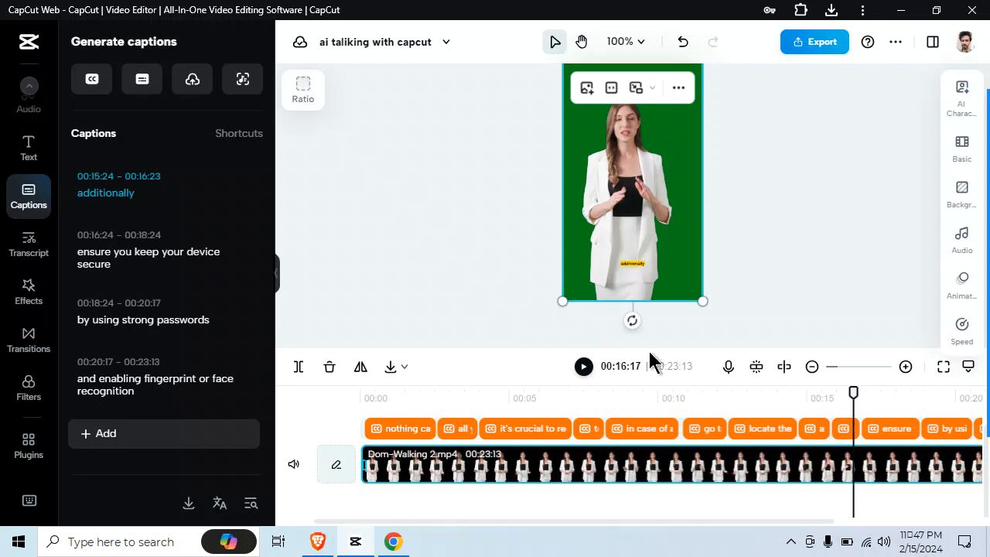
left_click(568, 460)
left_click(959, 103)
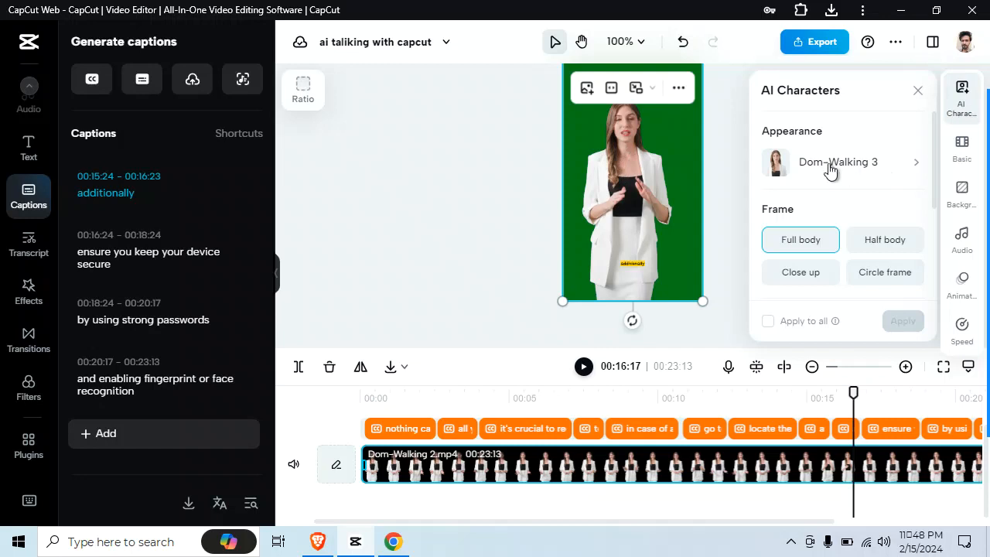
left_click(900, 160)
scroll(856, 235, "down", 5)
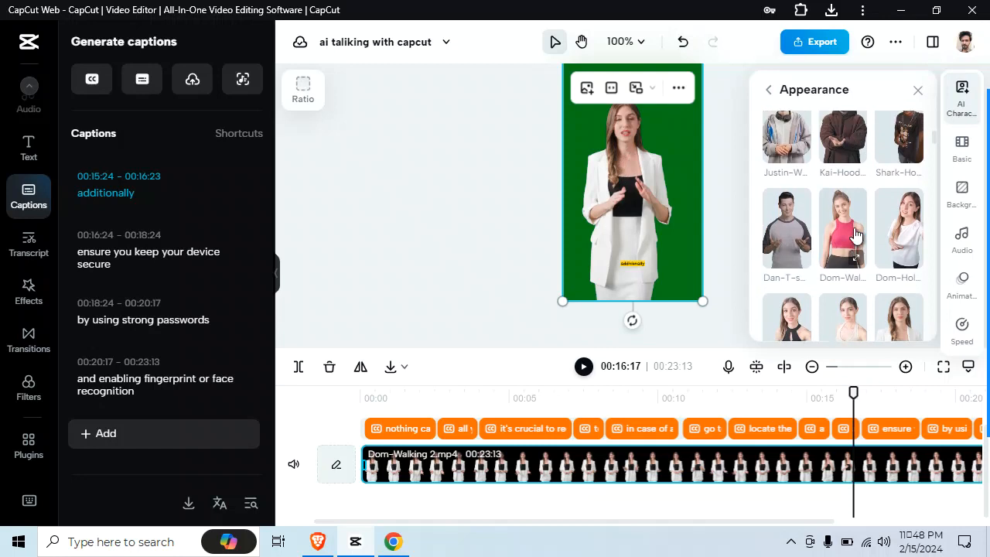
left_click(962, 151)
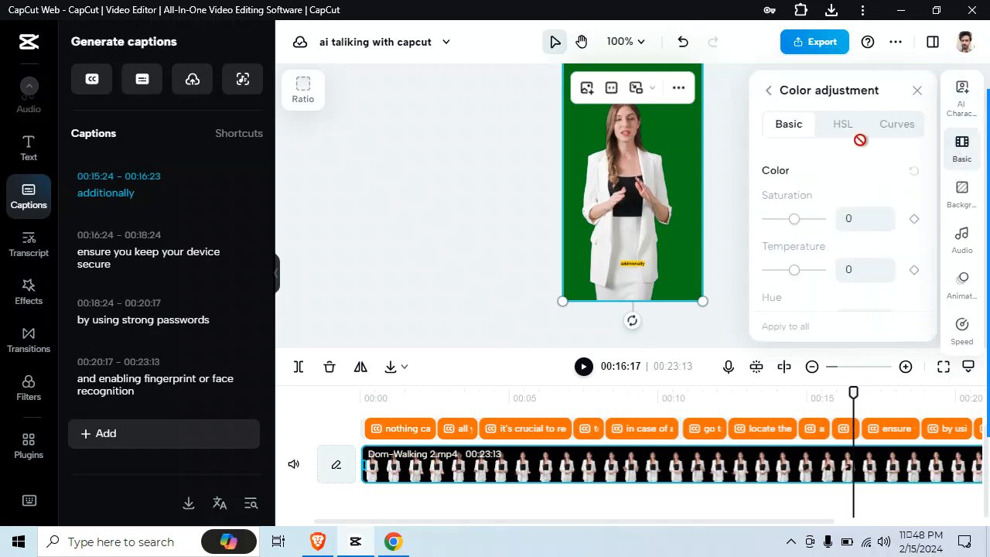
Step: Try a light green background on the character clip, settle on light pink, and view the audio settings
left_click(962, 193)
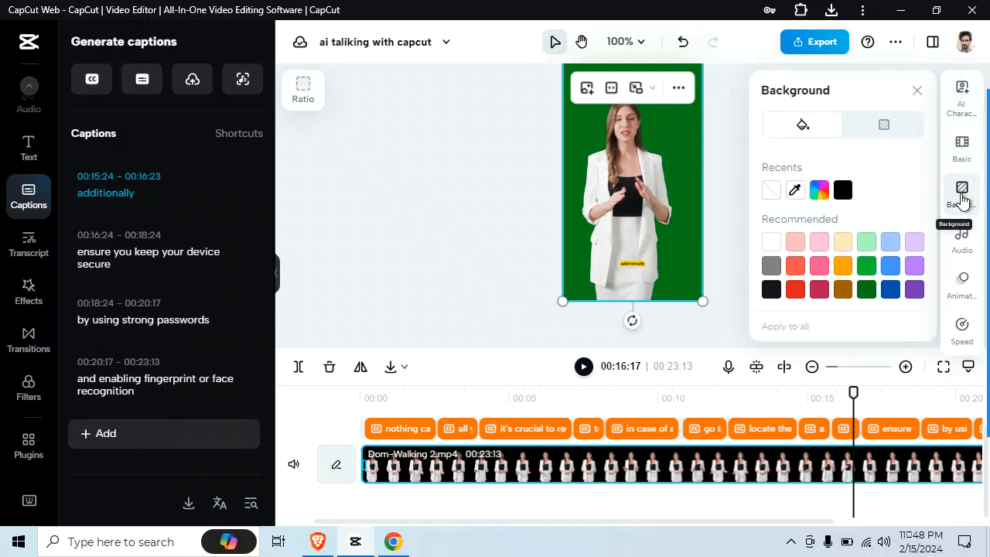
left_click(866, 243)
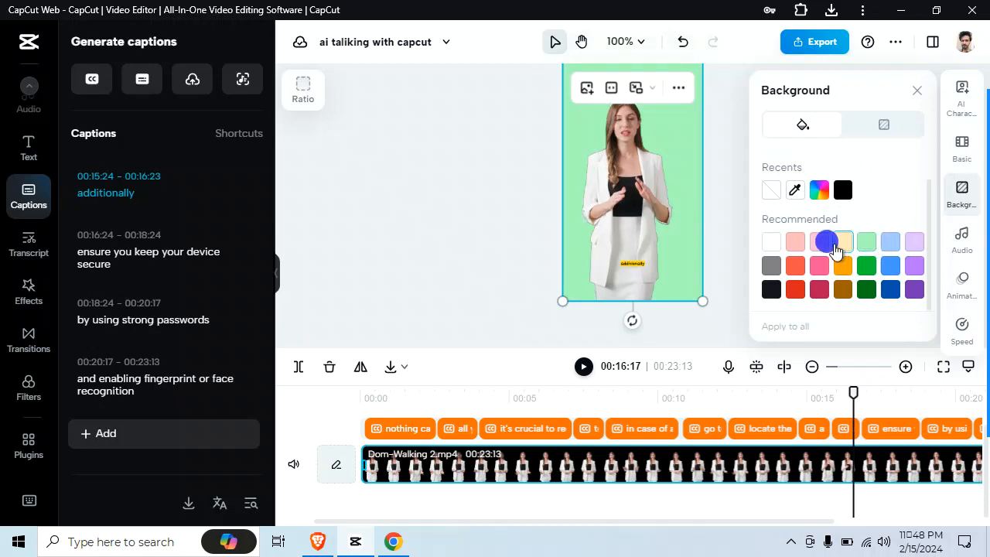
left_click(814, 244)
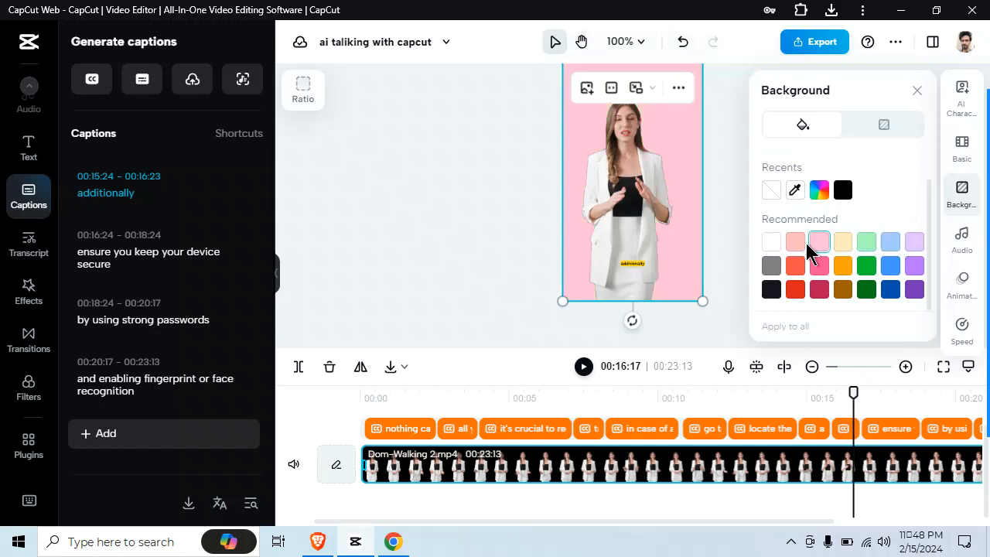
left_click(963, 241)
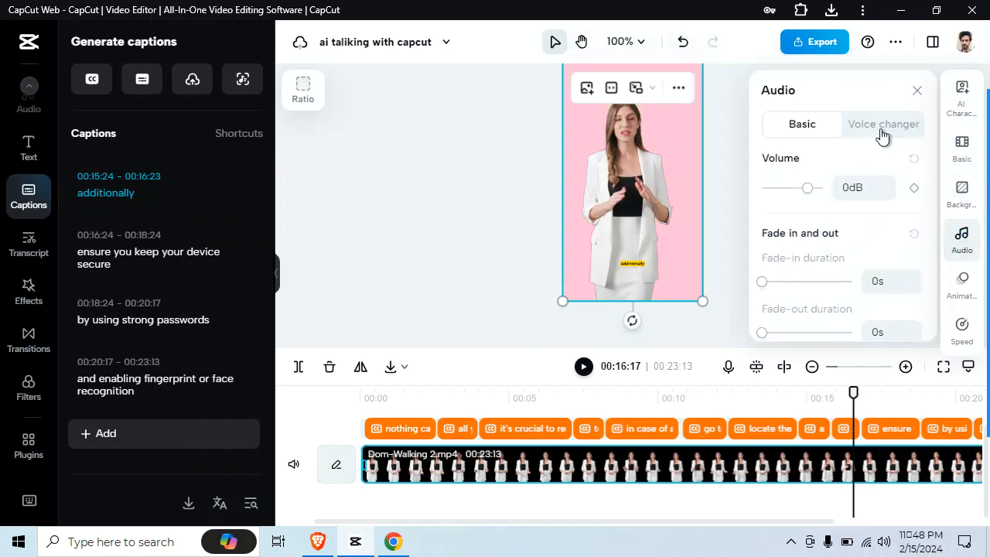
left_click(916, 90)
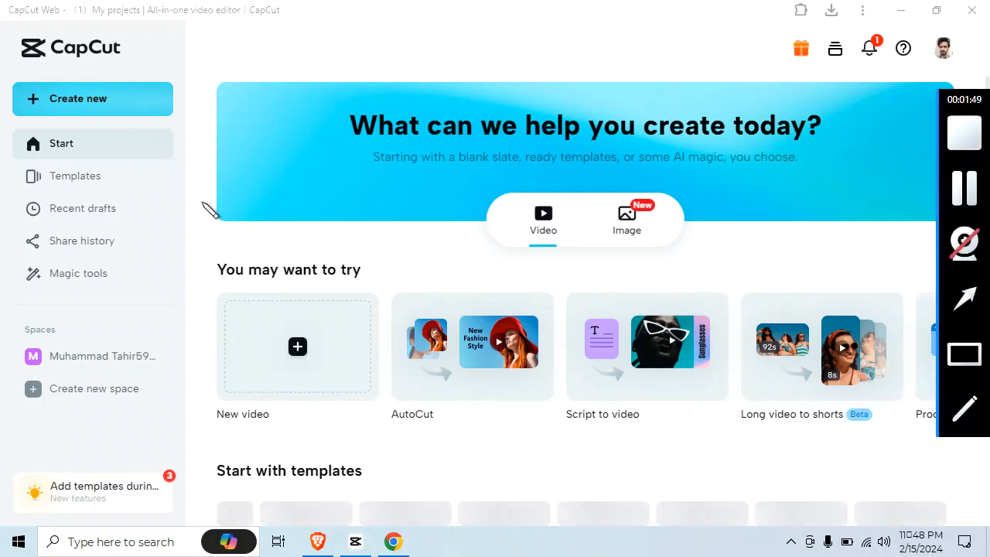
Step: Open the AI Characters tool from the Create with AI section of Magic tools
left_click_drag(185, 267, 124, 275)
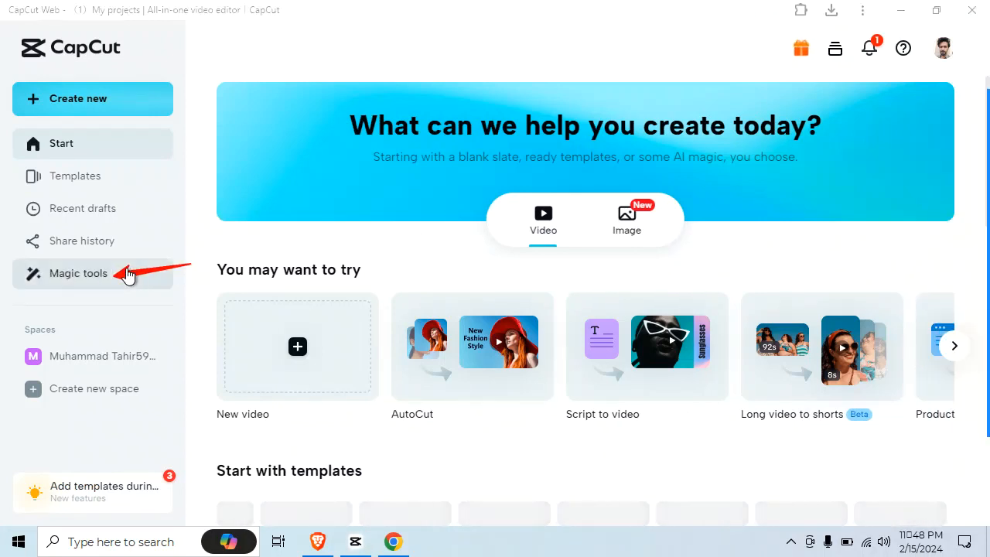
left_click(95, 276)
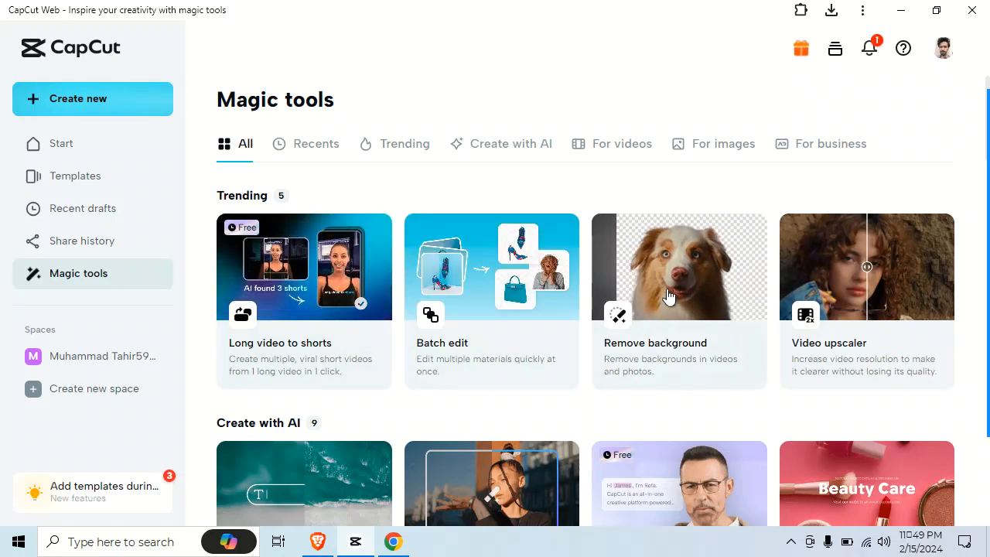
scroll(843, 285, "down", 3)
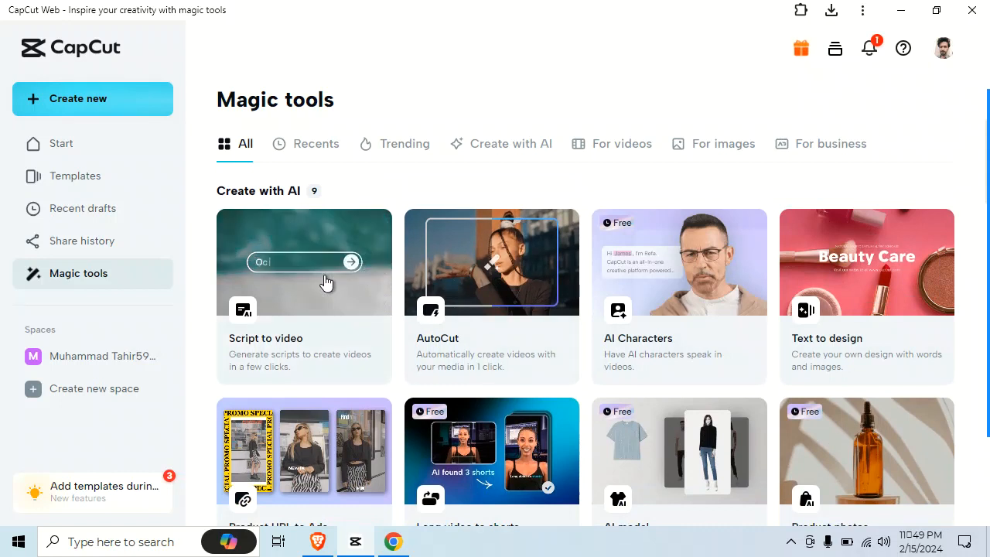
scroll(325, 283, "down", 2)
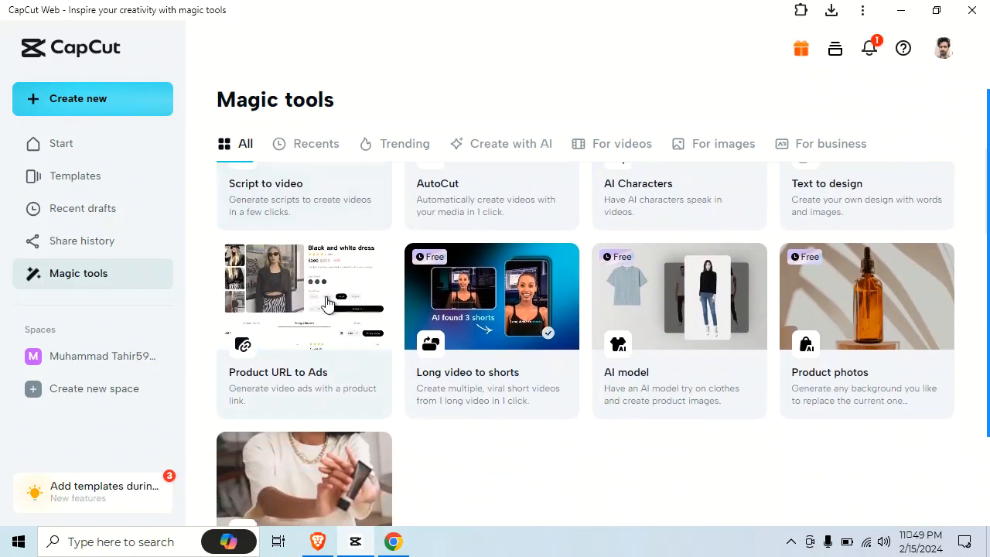
scroll(382, 323, "down", 1)
scroll(383, 324, "up", 3)
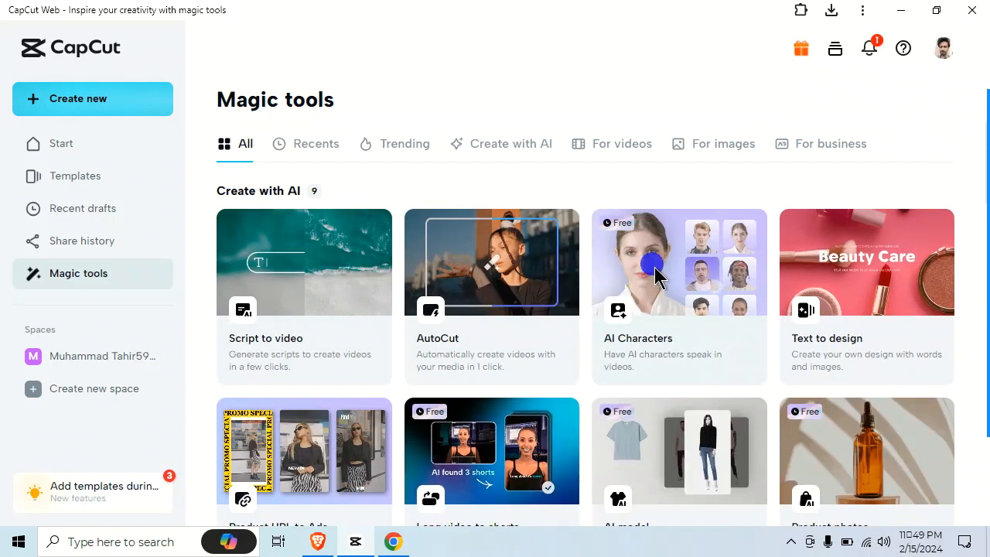
left_click(654, 271)
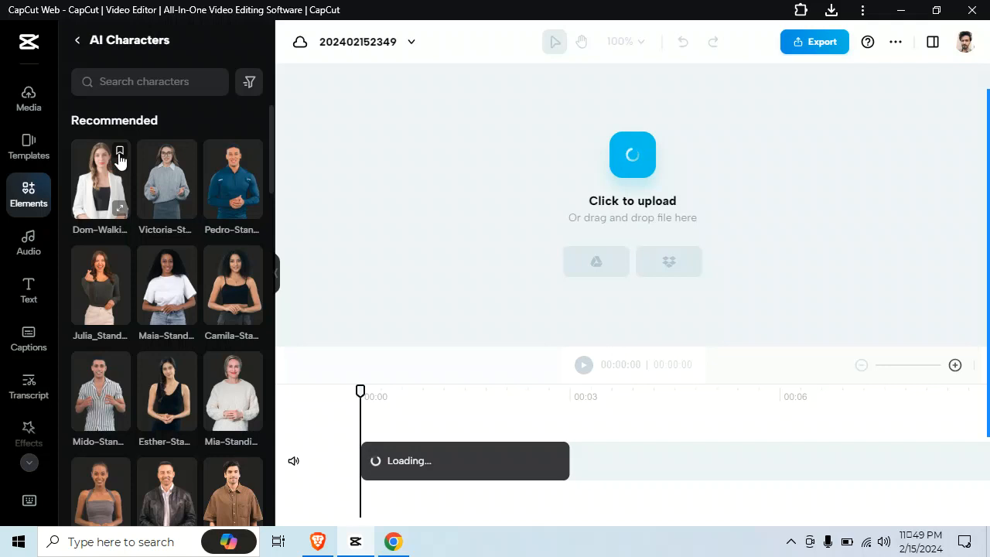
Step: Browse the recommended AI characters in the new project
scroll(177, 293, "down", 1)
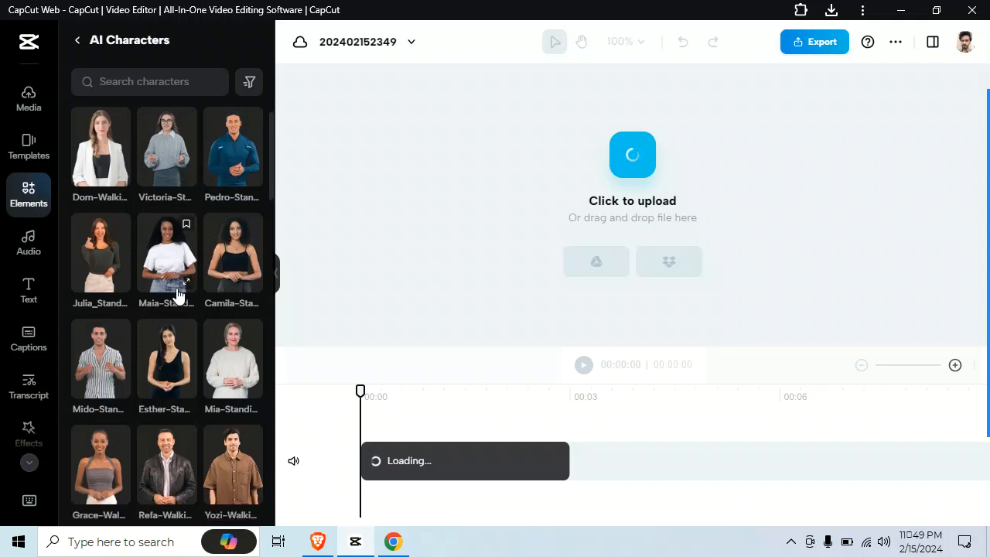
scroll(177, 294, "down", 5)
scroll(177, 294, "down", 2)
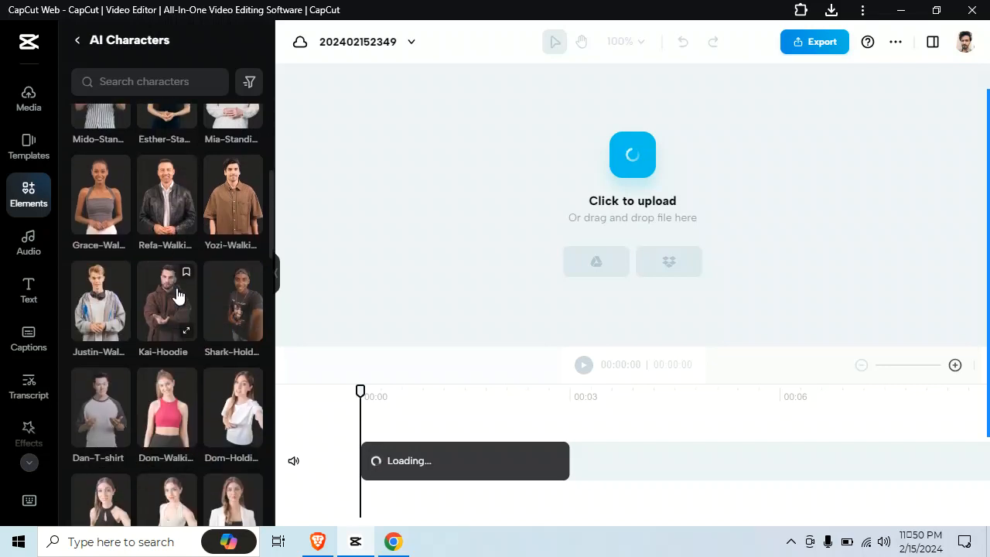
scroll(182, 295, "down", 1)
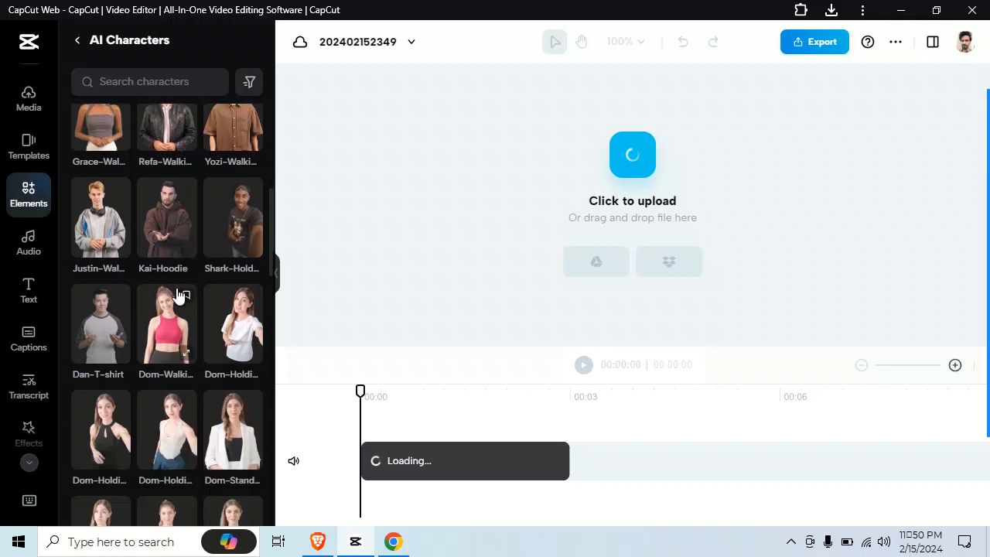
scroll(213, 353, "down", 1)
scroll(194, 347, "up", 2)
scroll(155, 356, "up", 1)
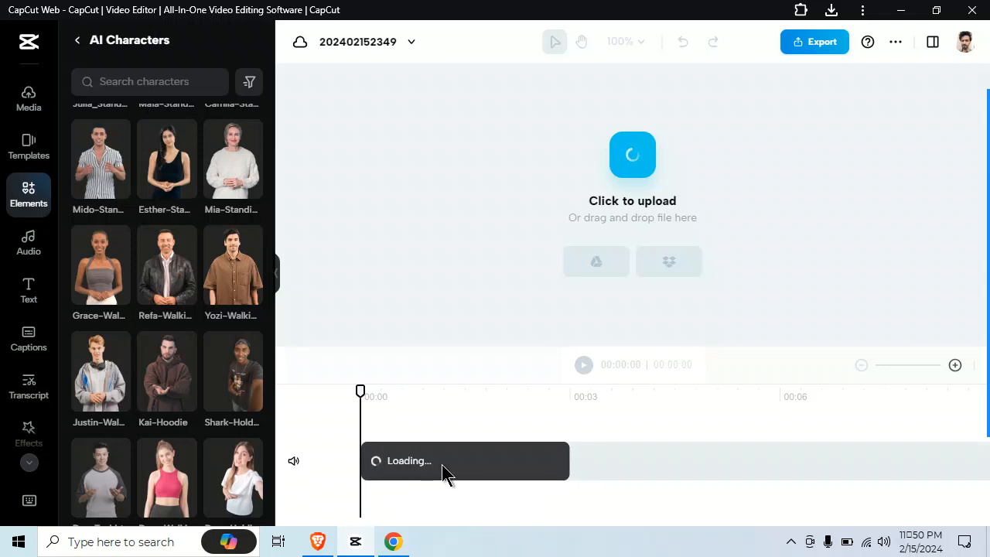
left_click(964, 299)
left_click_drag(681, 424, 553, 466)
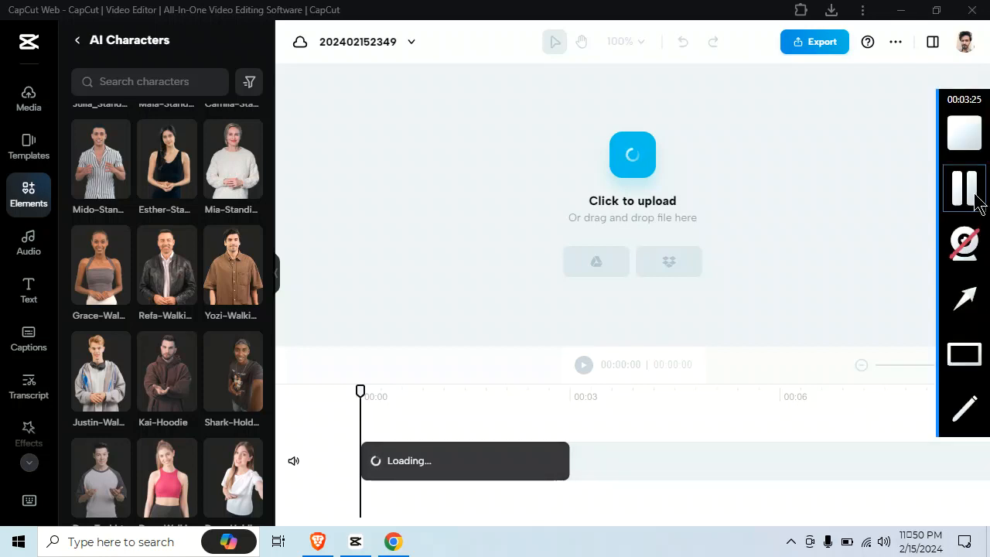
left_click(979, 203)
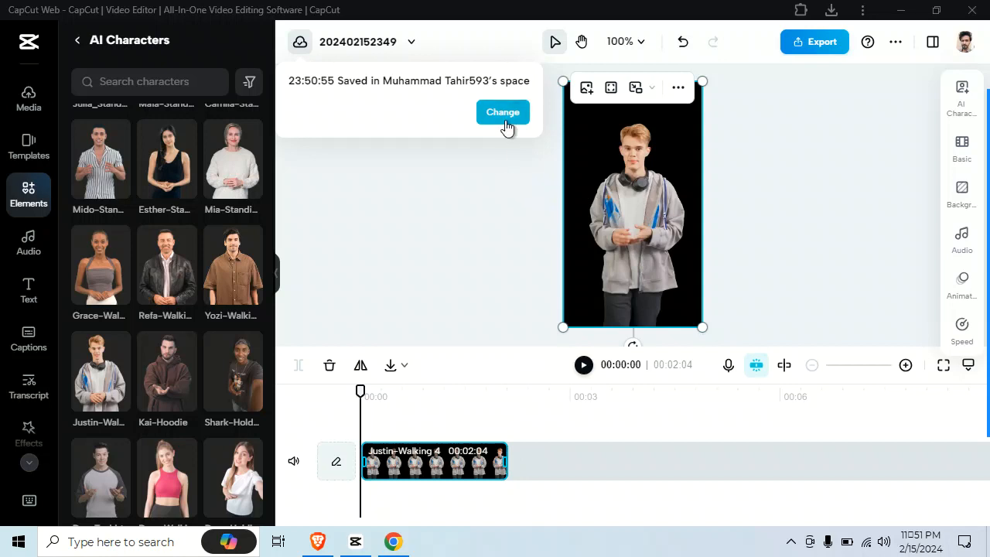
Step: Dismiss the save location notice and view the aspect ratio options for the project
left_click(496, 169)
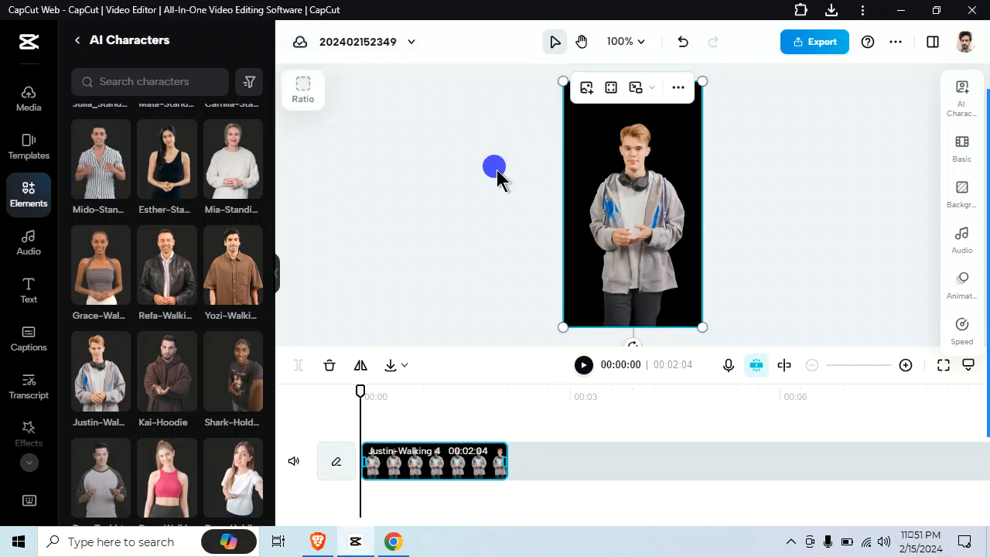
left_click(306, 93)
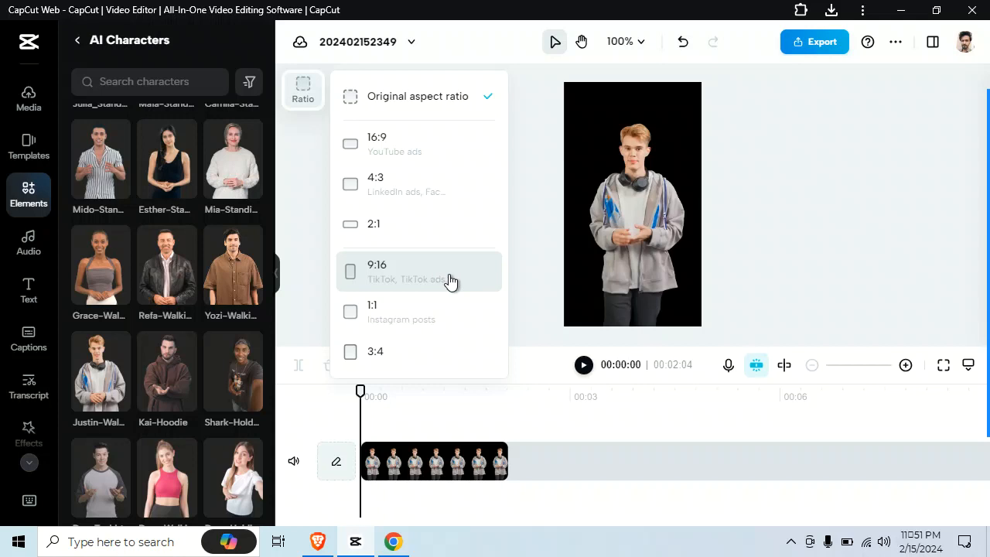
left_click(750, 242)
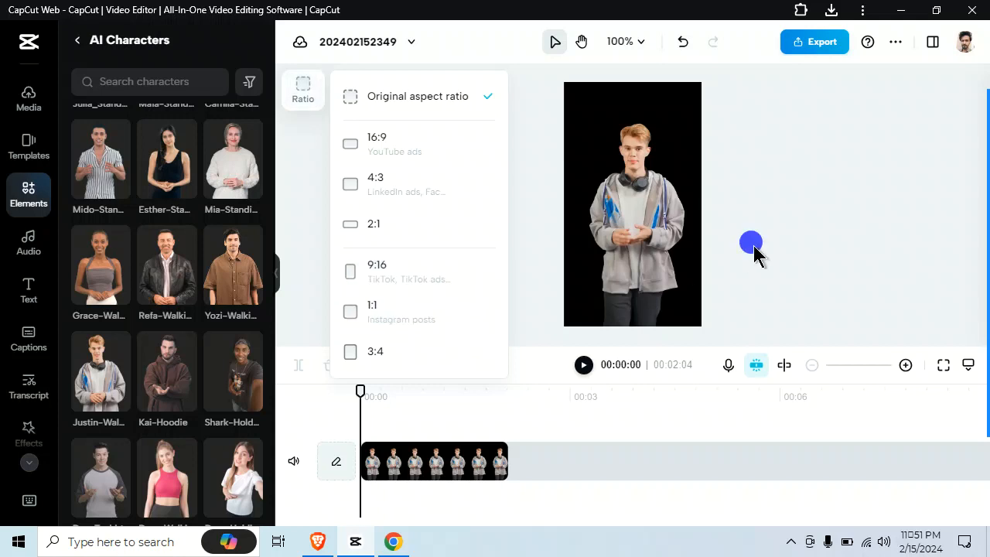
Step: Select the Justin-Walking 4 clip, browse the alternative character appearances and return to its AI character settings
left_click(474, 467)
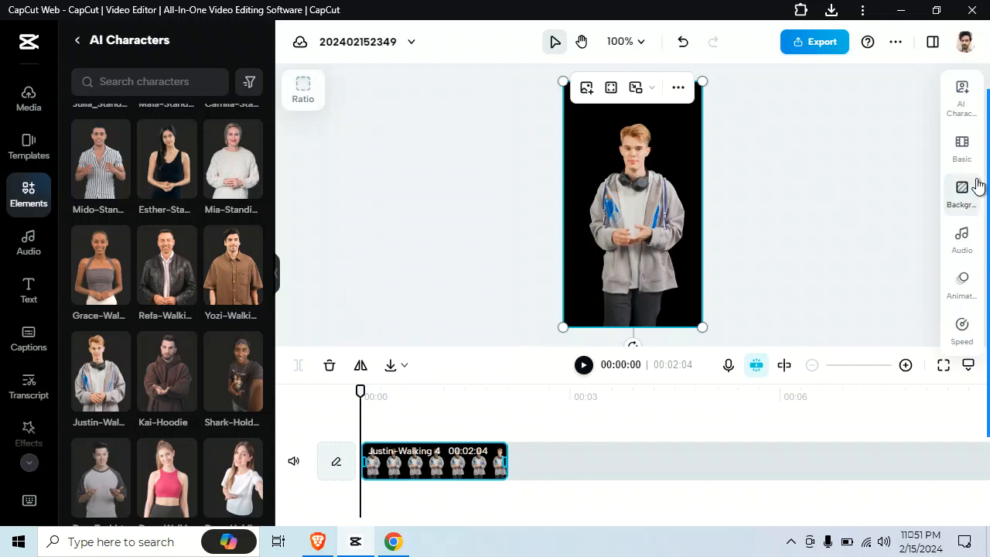
left_click(966, 111)
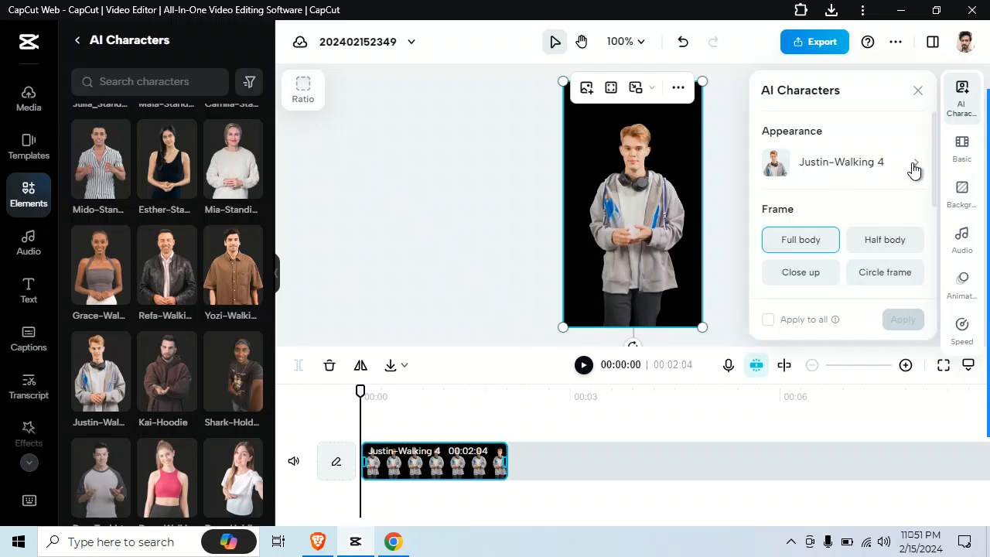
left_click(913, 167)
scroll(898, 162, "down", 5)
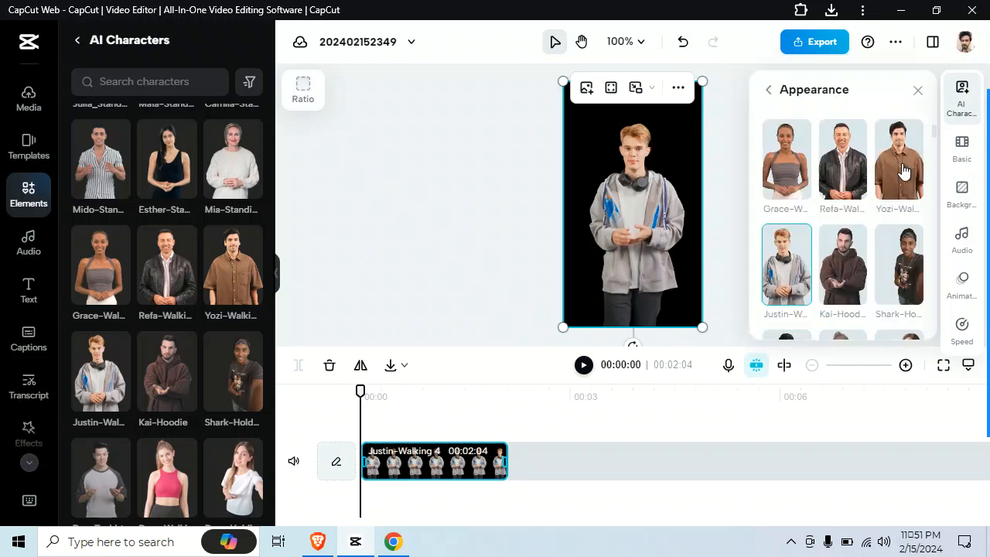
scroll(855, 207, "down", 5)
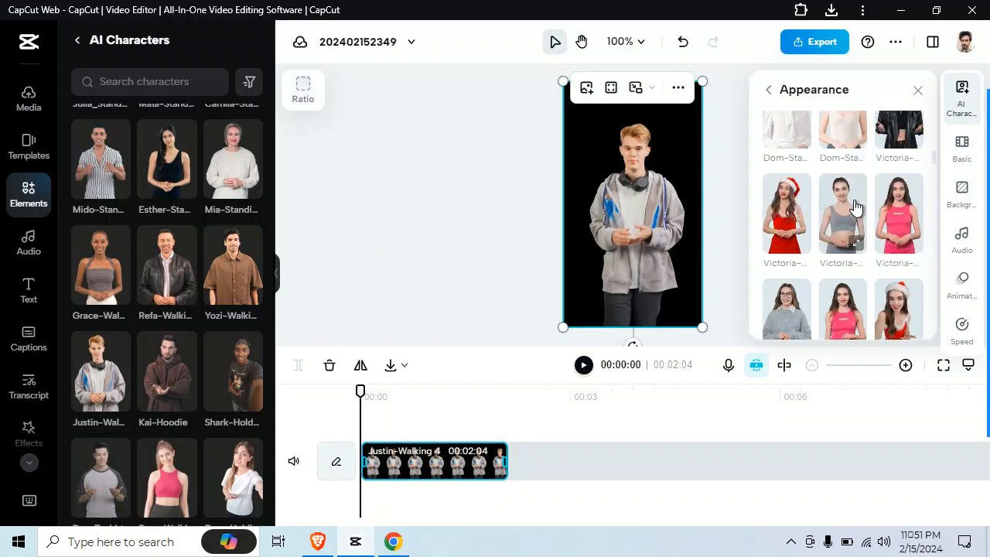
scroll(856, 207, "down", 3)
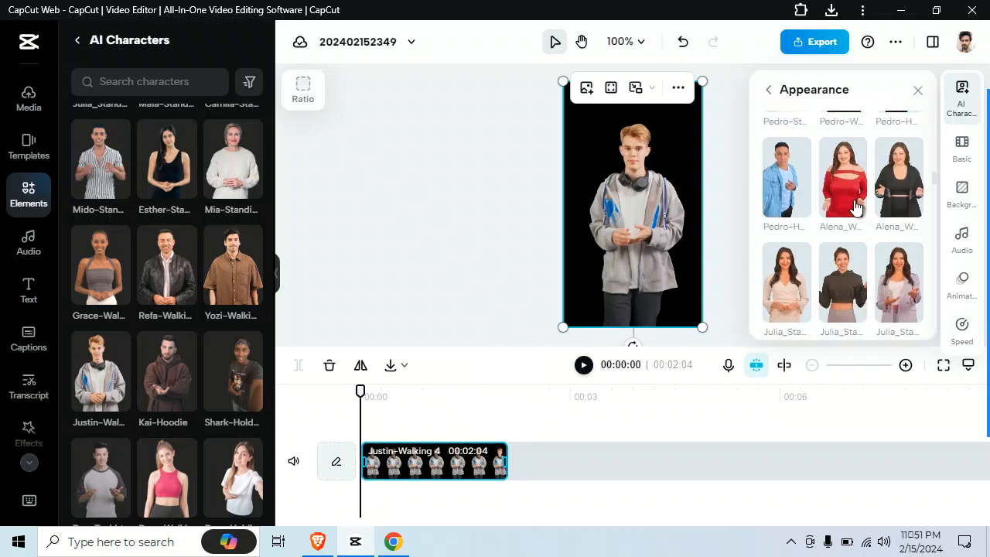
left_click(770, 91)
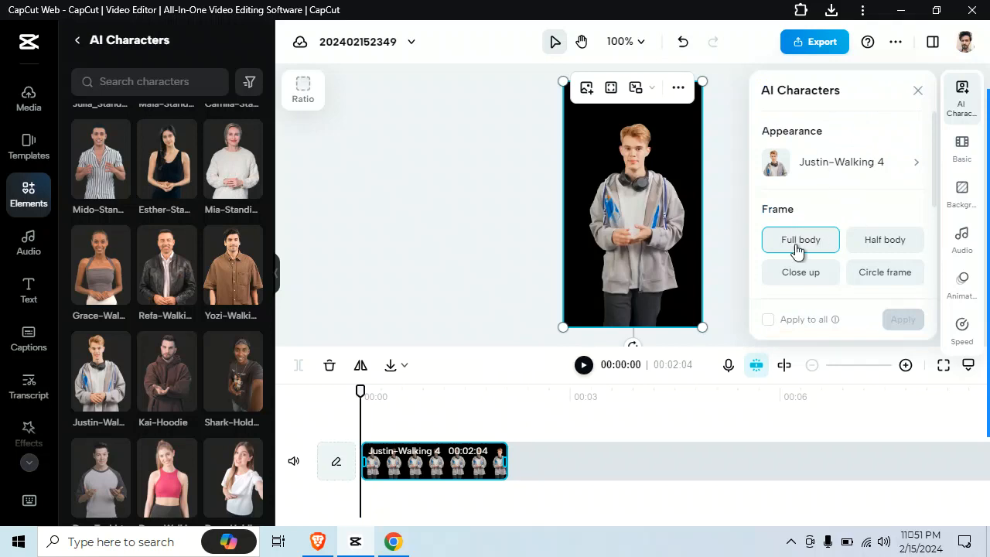
Step: Try the Circle frame option on the character and return it to the Full body frame
left_click(882, 273)
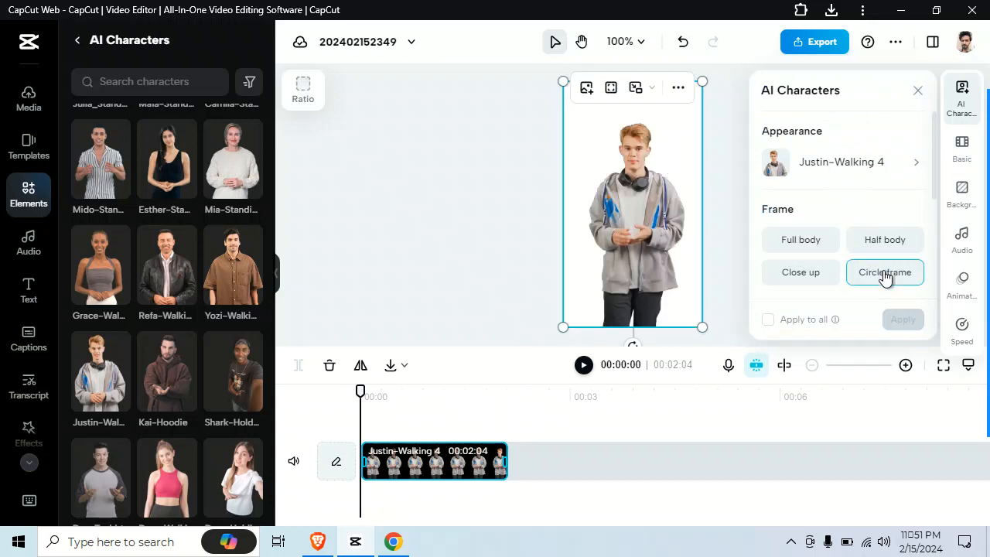
left_click(805, 241)
Step: Replace the narration text with the copied script about backing up and securing an Android device
scroll(831, 242, "down", 2)
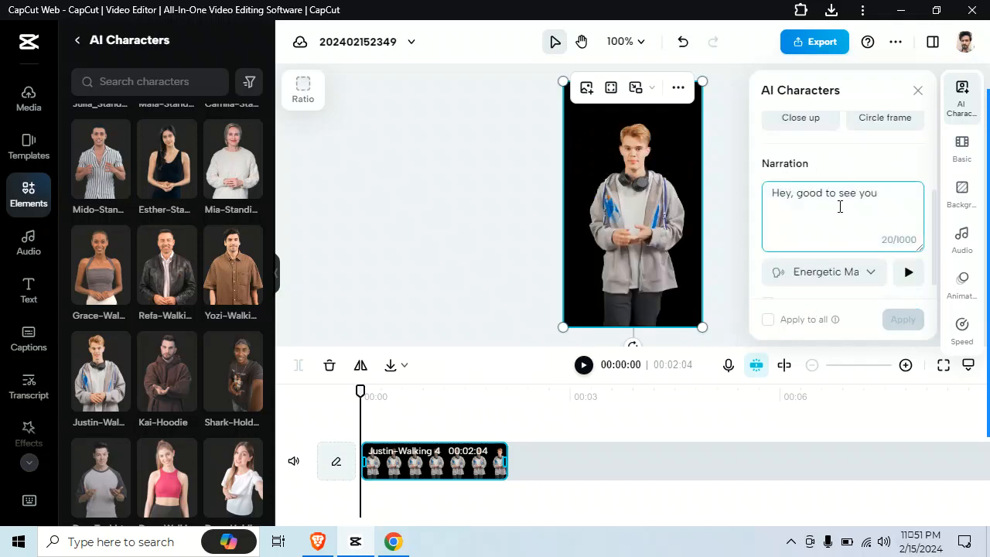
scroll(835, 217, "down", 1)
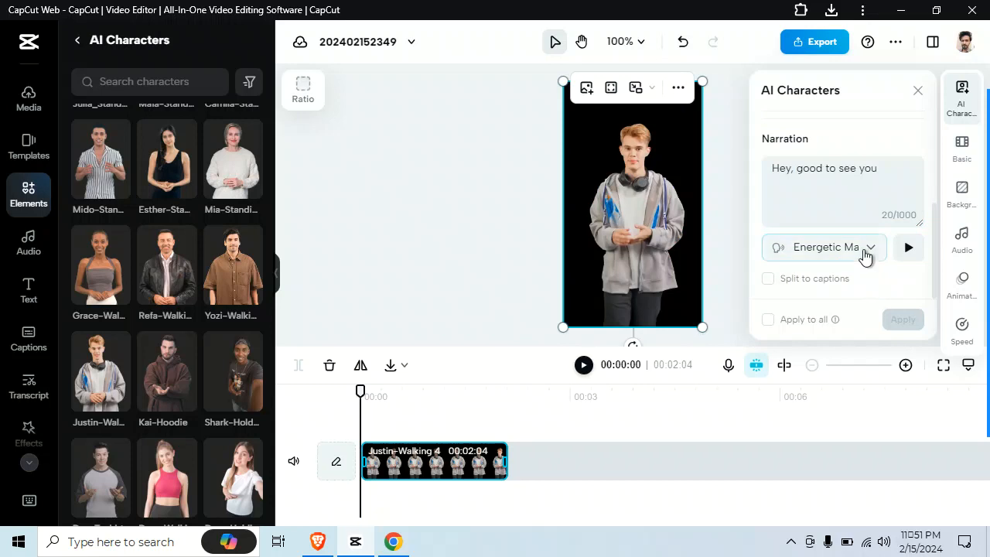
left_click(820, 181)
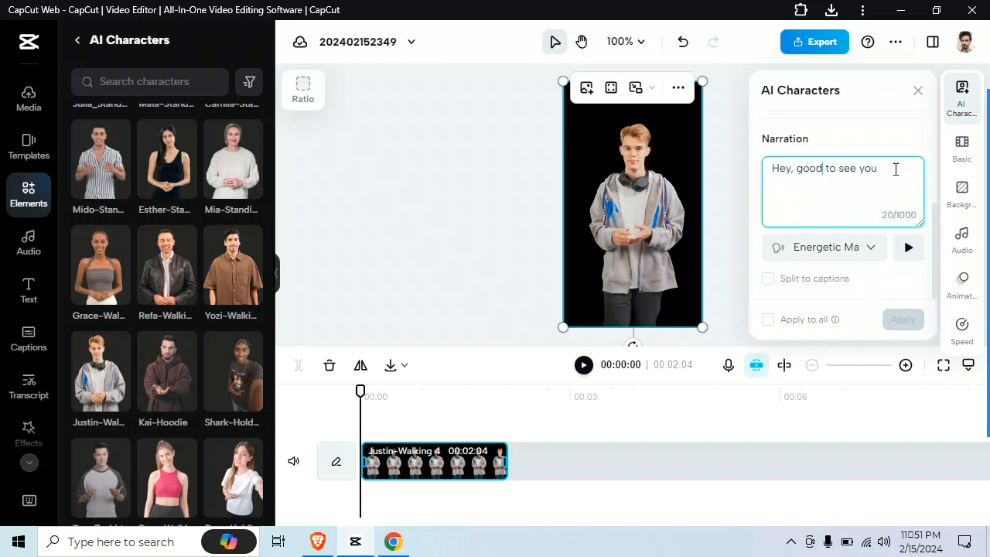
left_click_drag(895, 165, 758, 161)
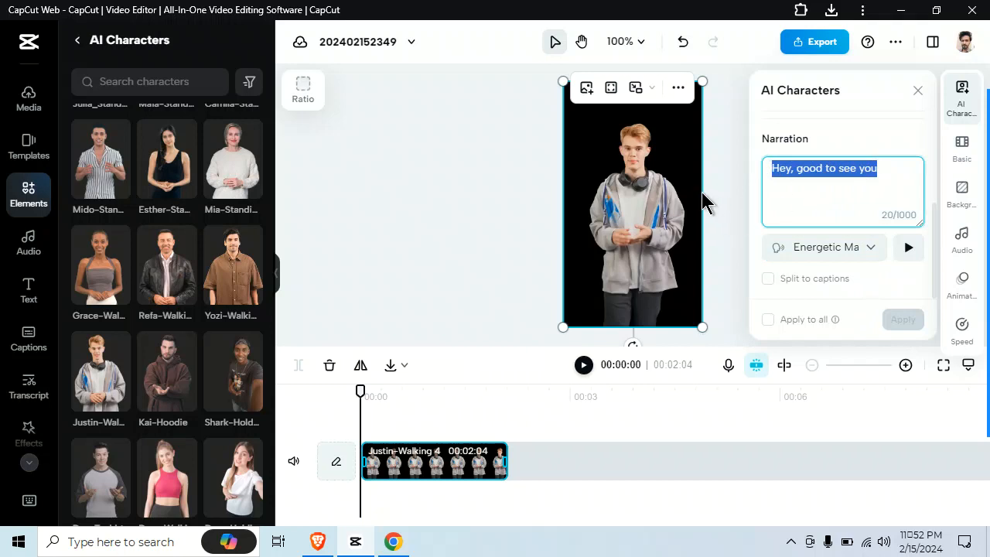
key("BackSpace")
right_click(790, 179)
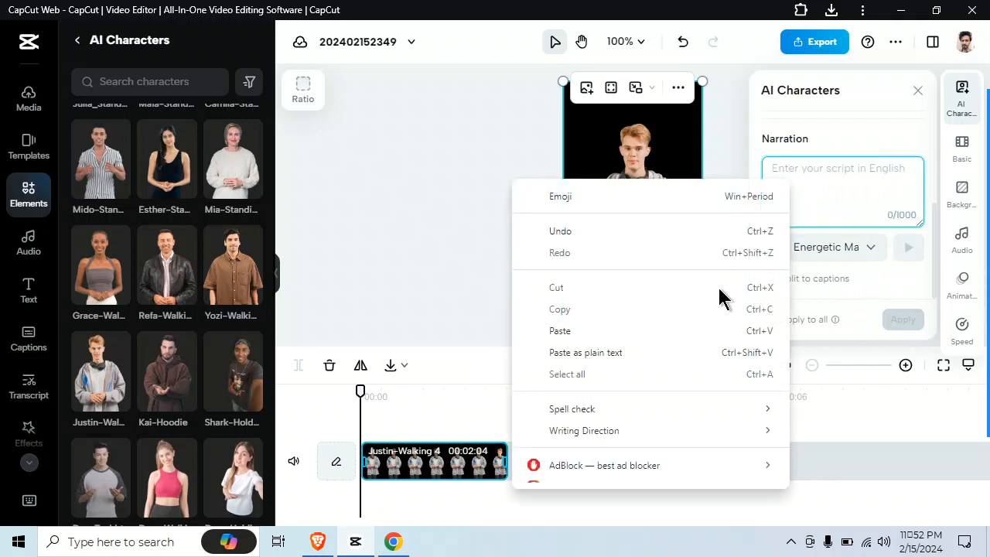
left_click(702, 333)
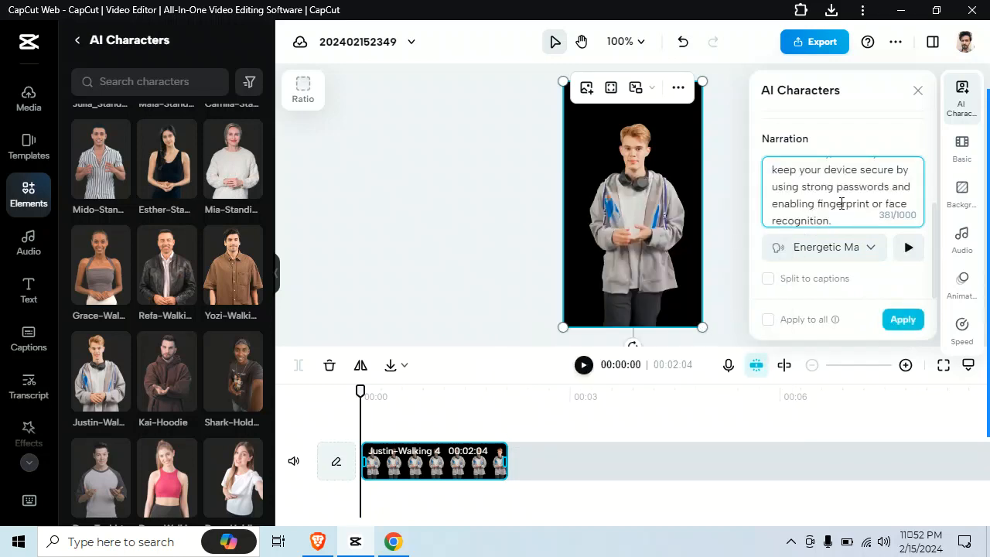
Step: Insert line breaks in the narration script before "It's crucial to regularly back up" and before "Go to your phone's settings"
scroll(841, 203, "up", 5)
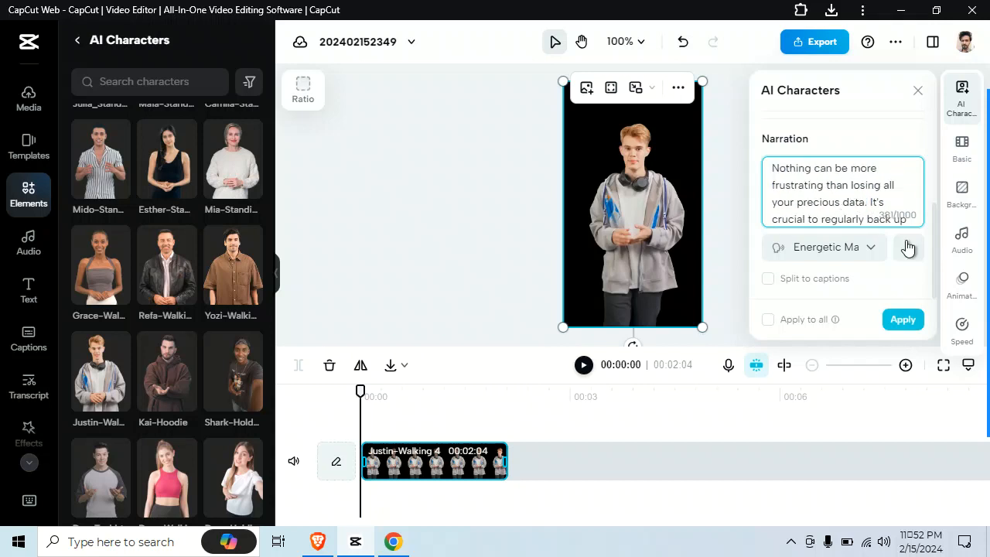
scroll(832, 195, "down", 3)
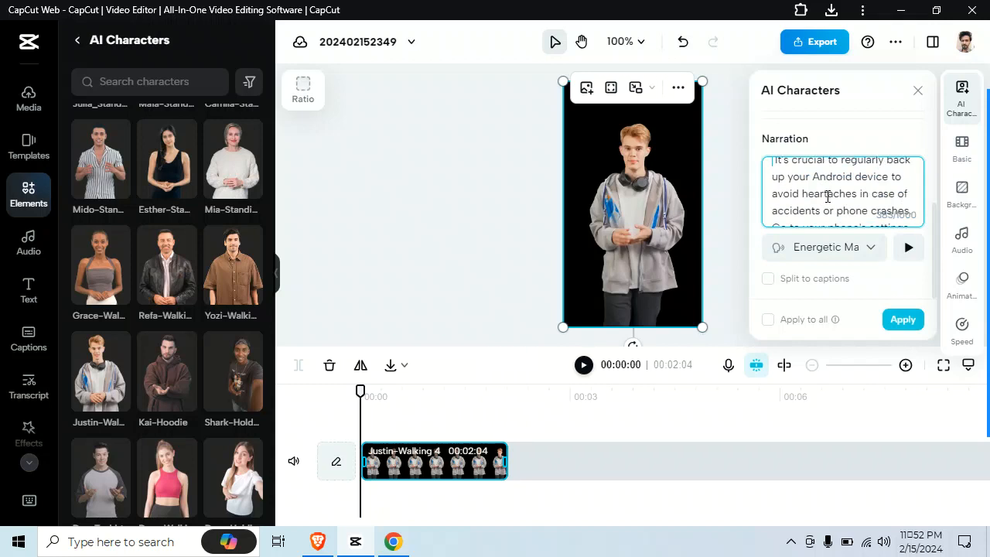
scroll(898, 197, "down", 1)
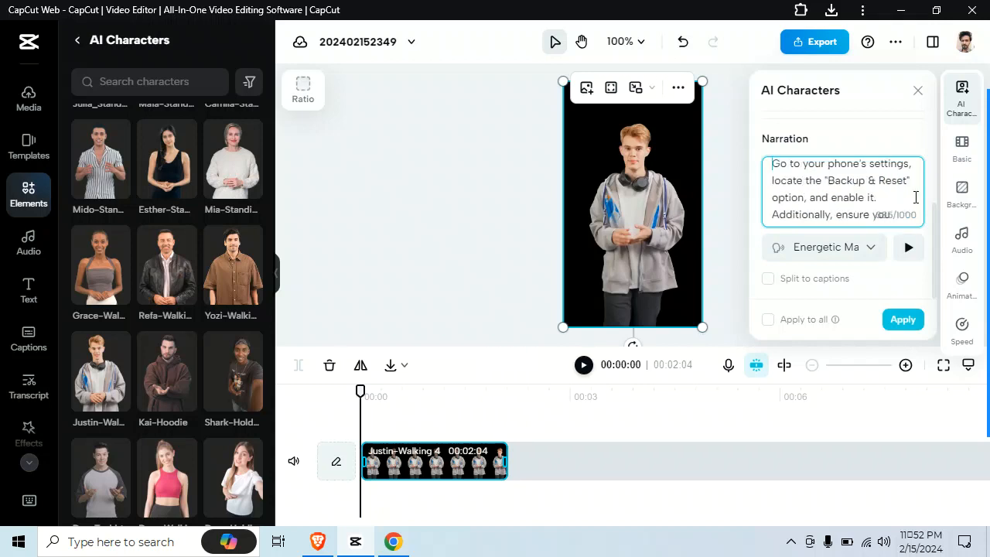
scroll(851, 198, "down", 3)
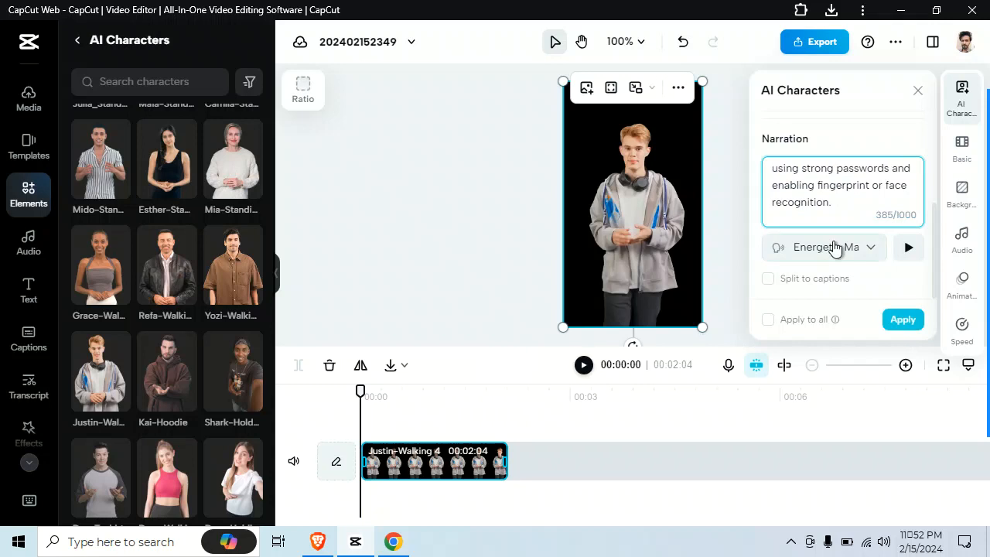
Step: Browse the available male and female narration voices and close the list without changing the voice
left_click(873, 249)
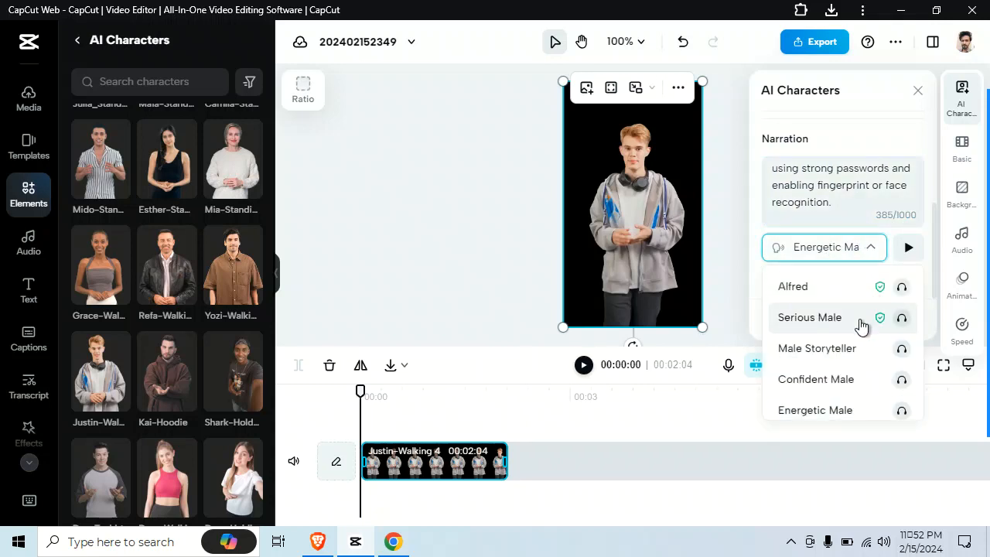
scroll(859, 321, "up", 5)
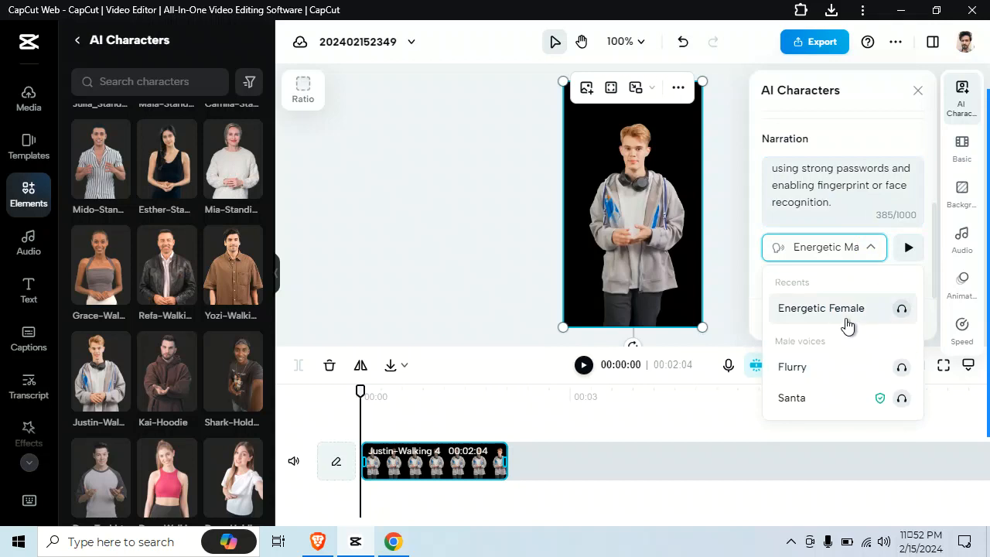
scroll(851, 322, "down", 3)
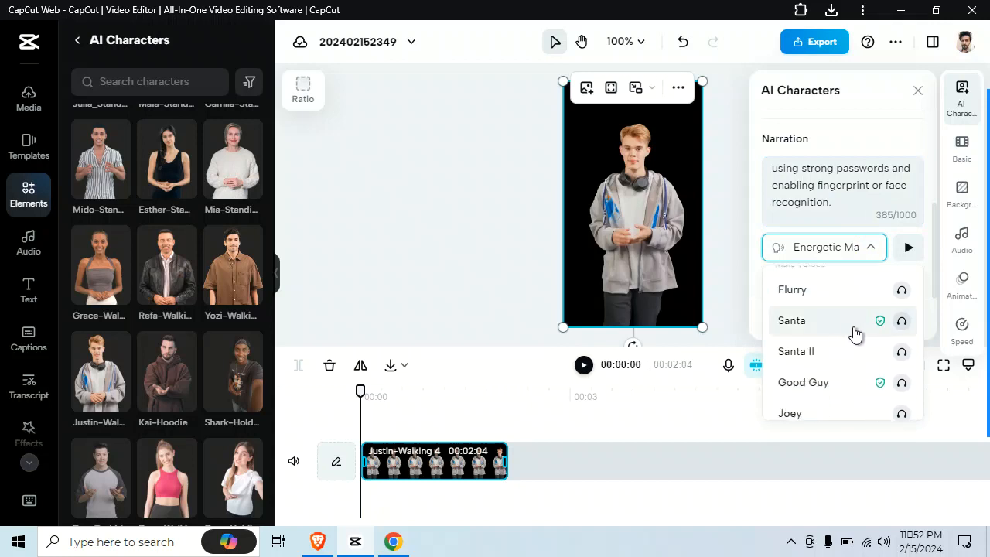
scroll(851, 331, "down", 5)
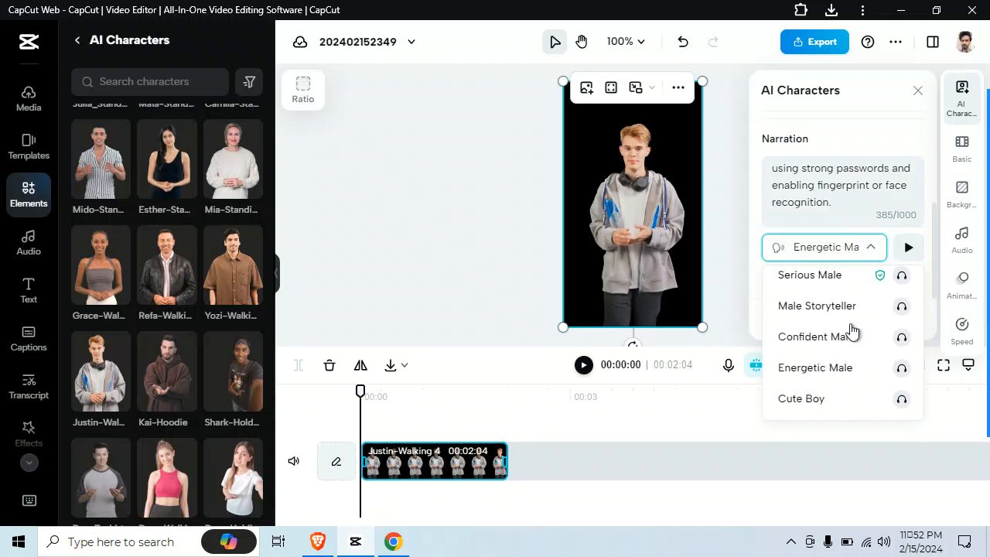
scroll(852, 331, "down", 4)
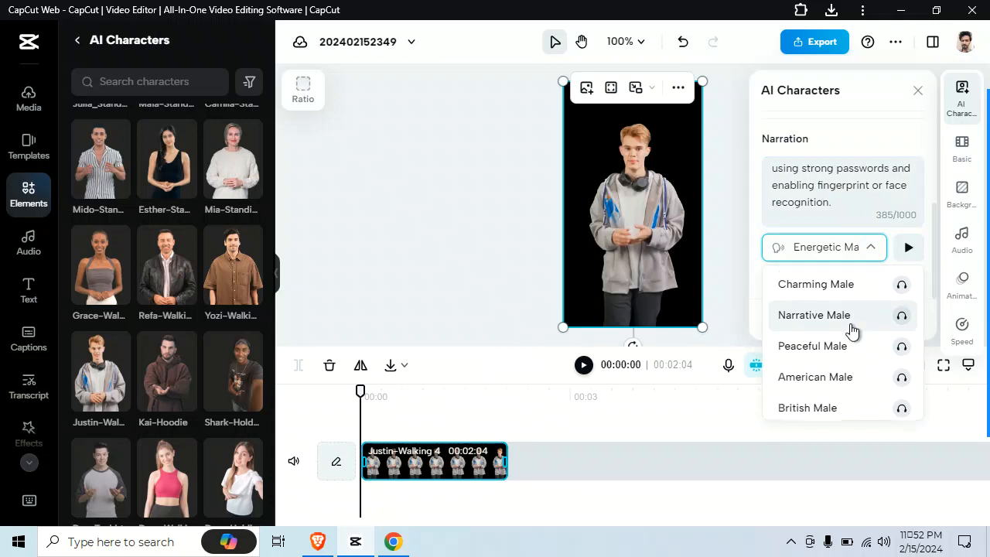
scroll(852, 331, "down", 4)
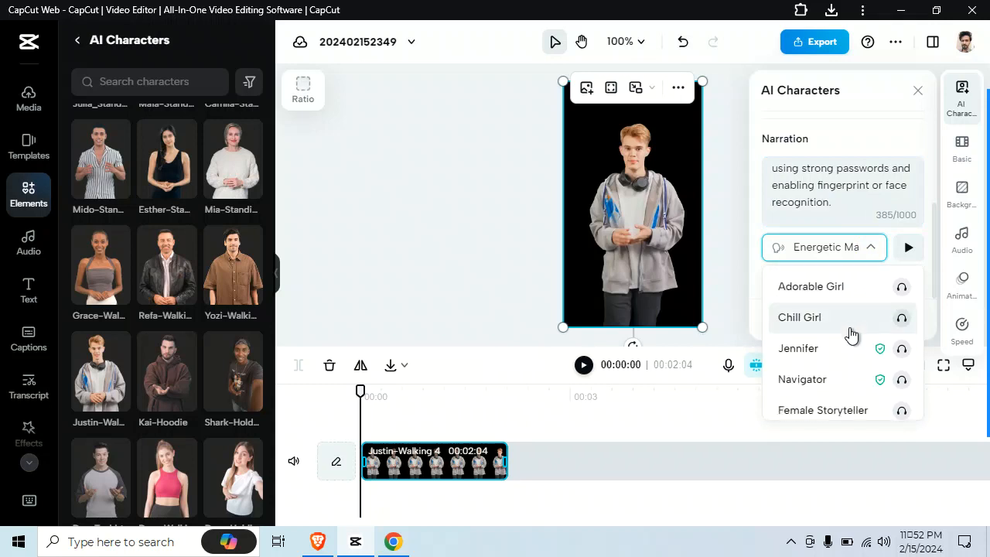
left_click(717, 404)
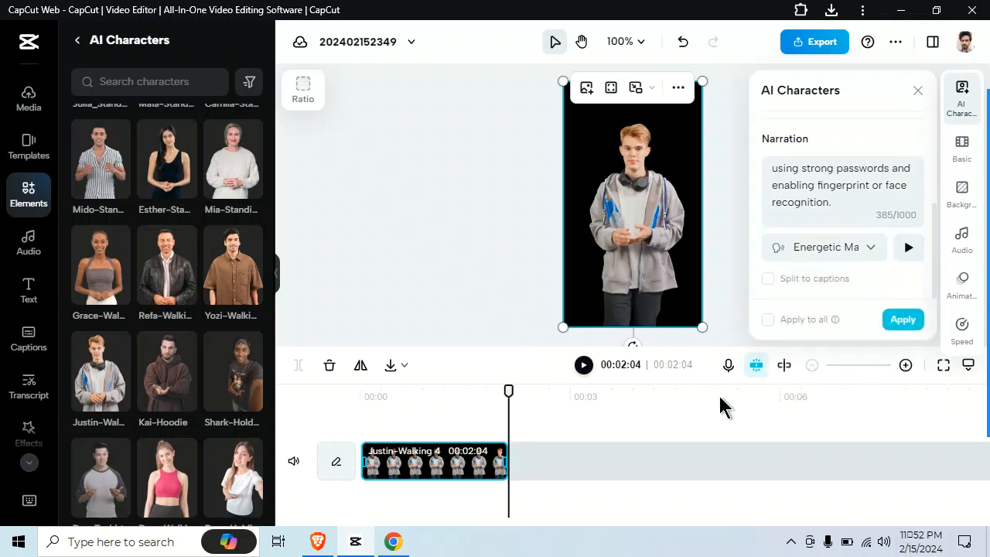
Step: Preview the narration speech and apply it to the character with Apply to all enabled
left_click(908, 249)
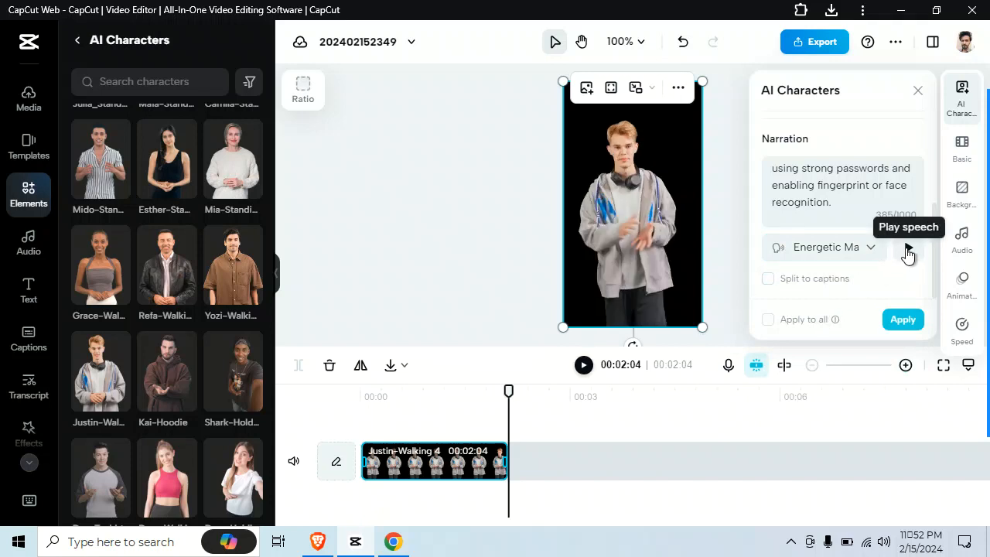
left_click(908, 249)
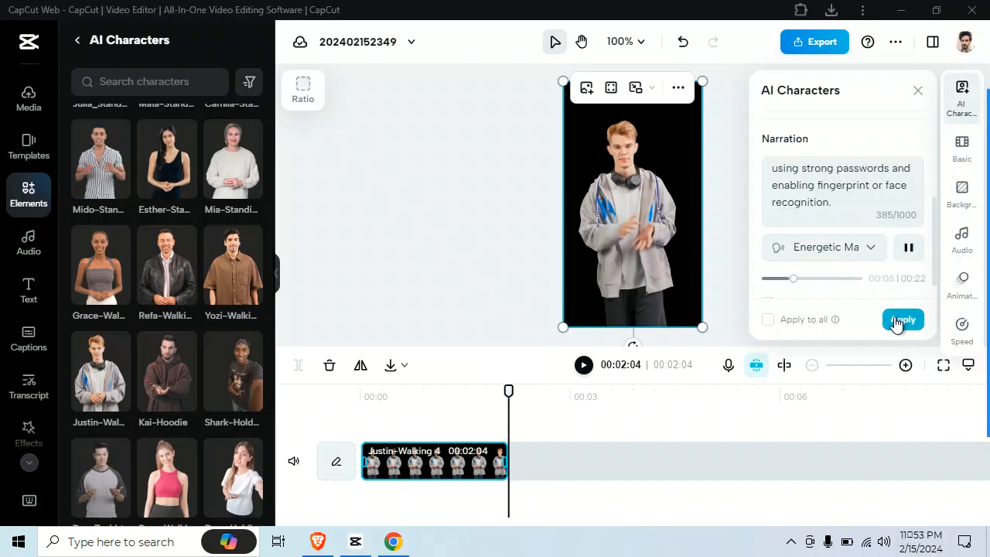
left_click(767, 319)
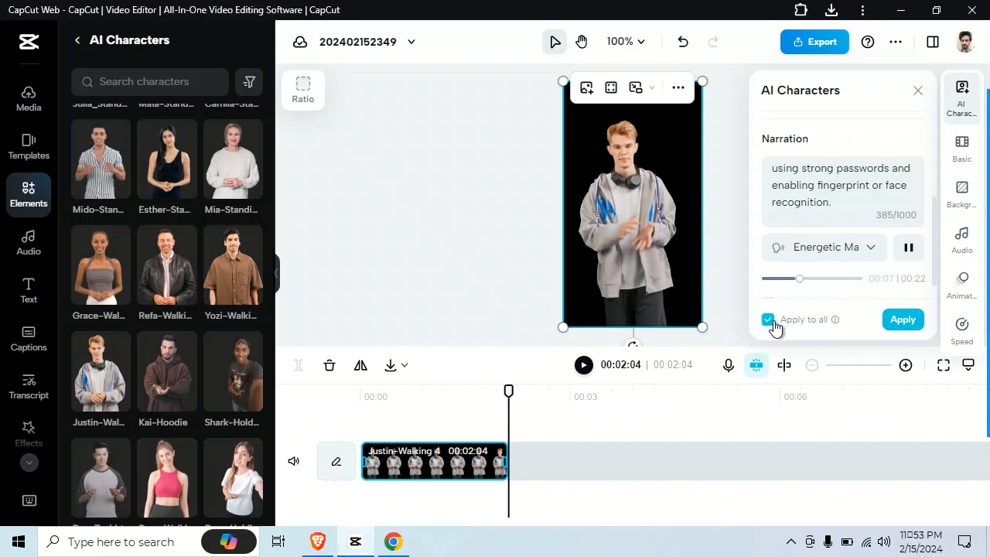
left_click(894, 320)
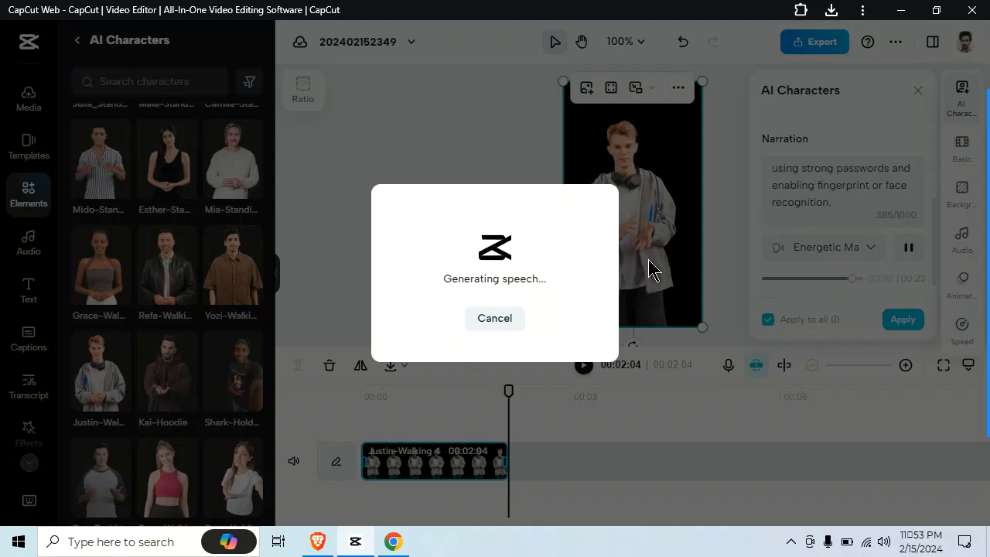
left_click(964, 188)
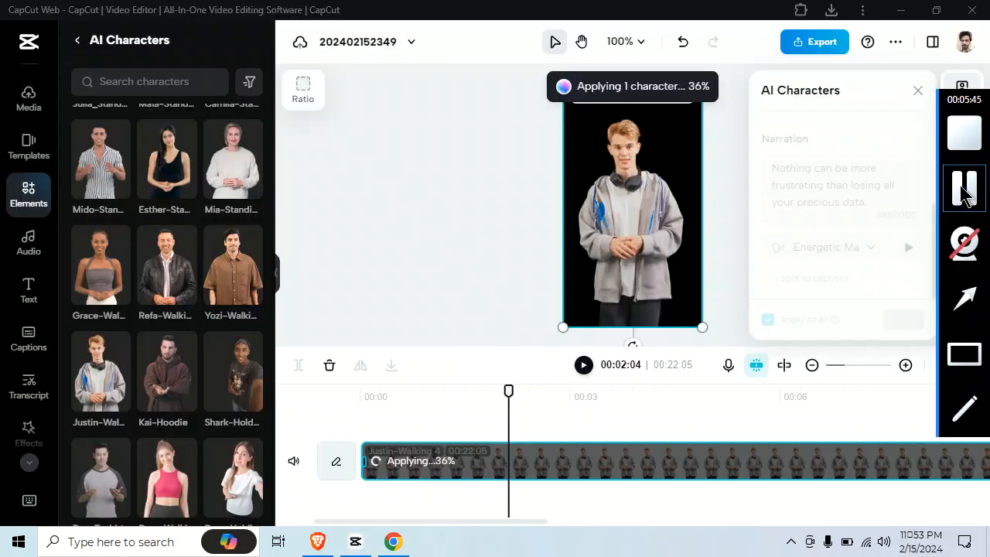
left_click(966, 291)
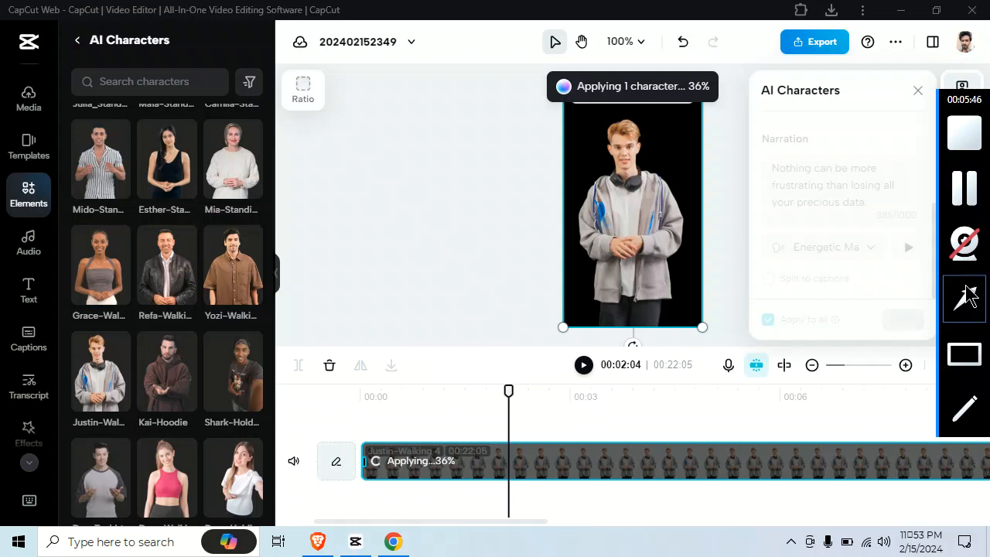
left_click_drag(757, 171, 705, 106)
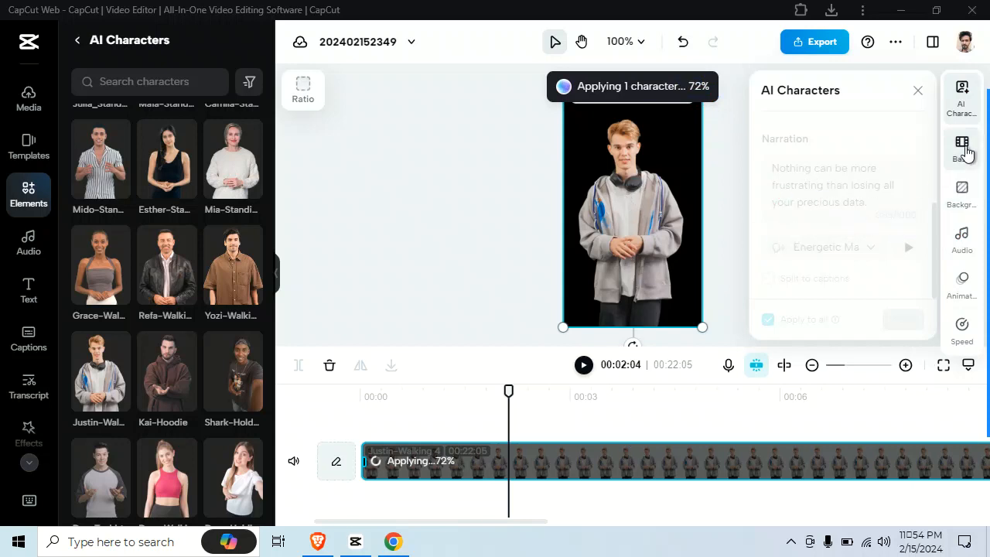
Step: Review the clip's basic settings for color adjustment, blend and transform
left_click(966, 155)
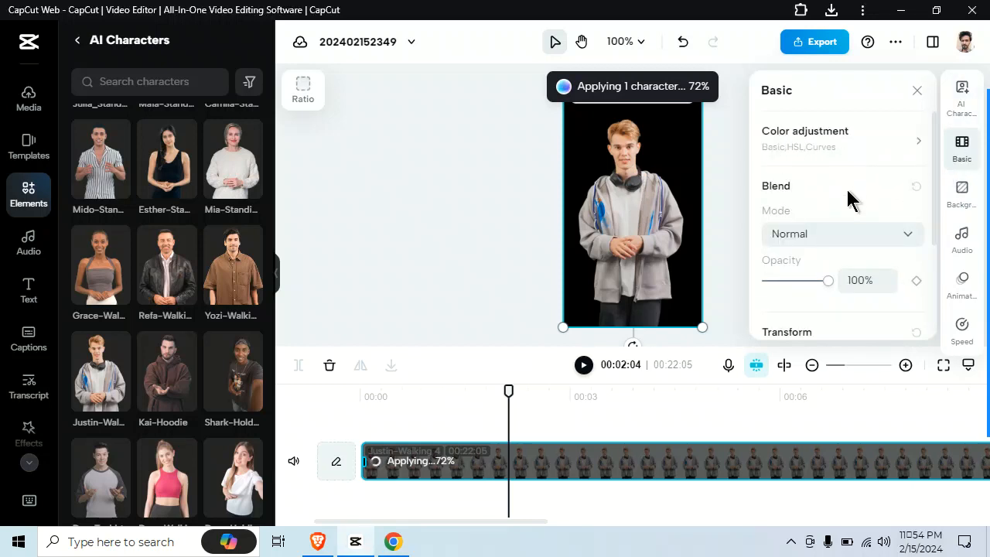
scroll(862, 208, "down", 1)
scroll(859, 203, "down", 2)
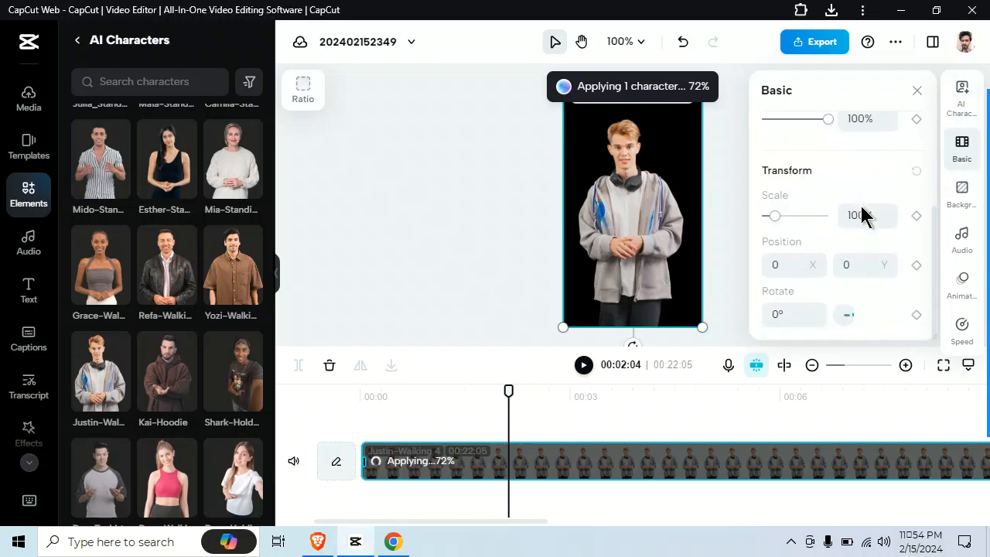
Step: Try several recommended background colors behind the character and set the background to light yellow #ffebbe
left_click(960, 194)
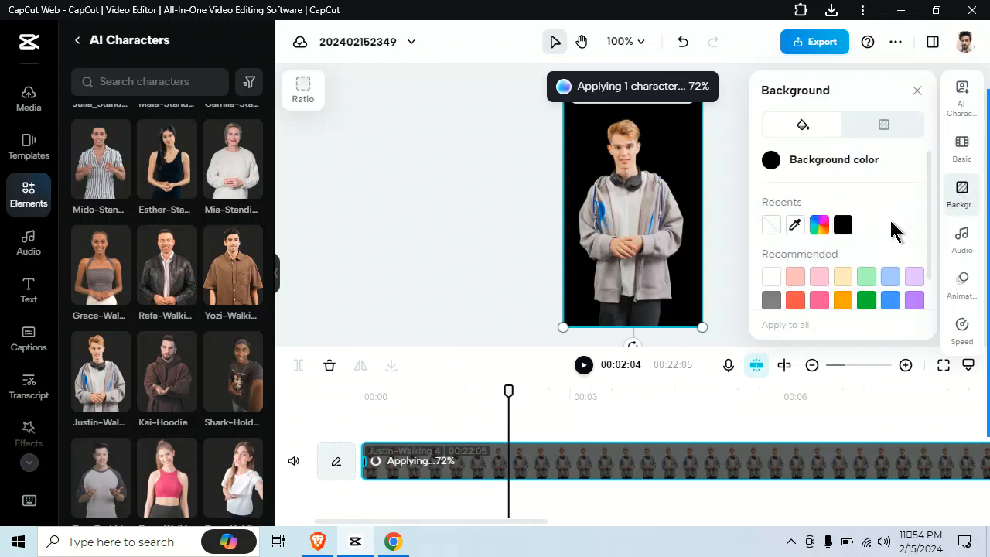
left_click(814, 283)
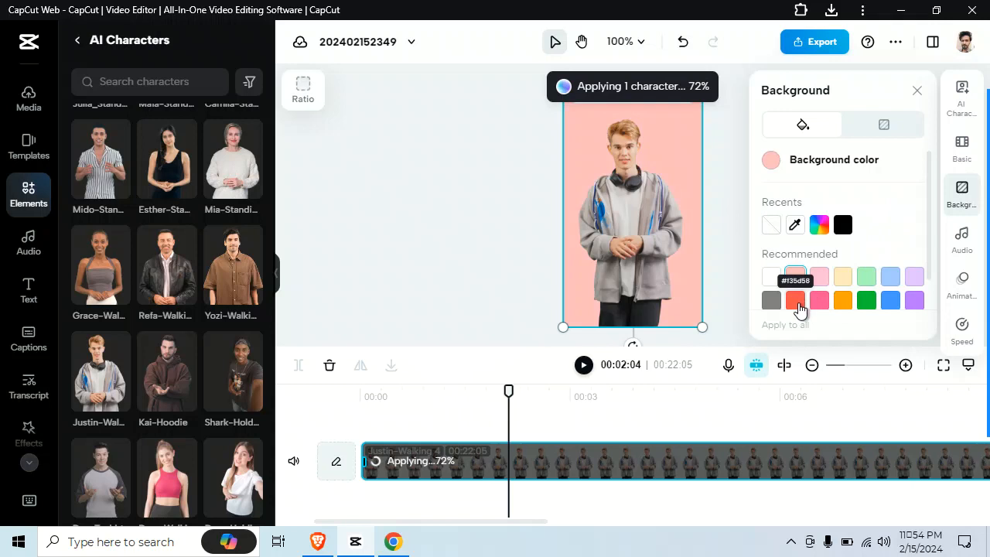
left_click(795, 300)
left_click(820, 300)
left_click(843, 300)
left_click(866, 300)
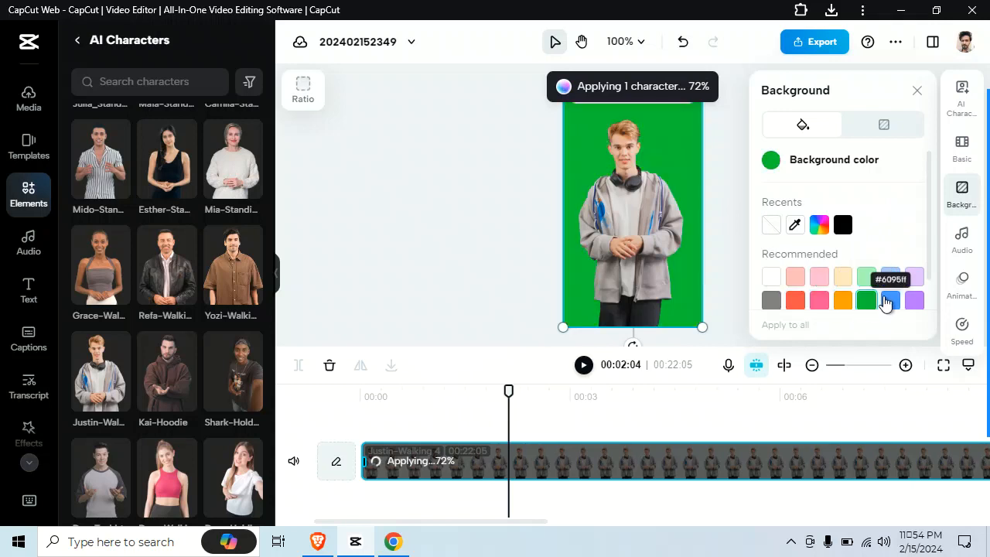
left_click(890, 300)
scroll(857, 250, "down", 1)
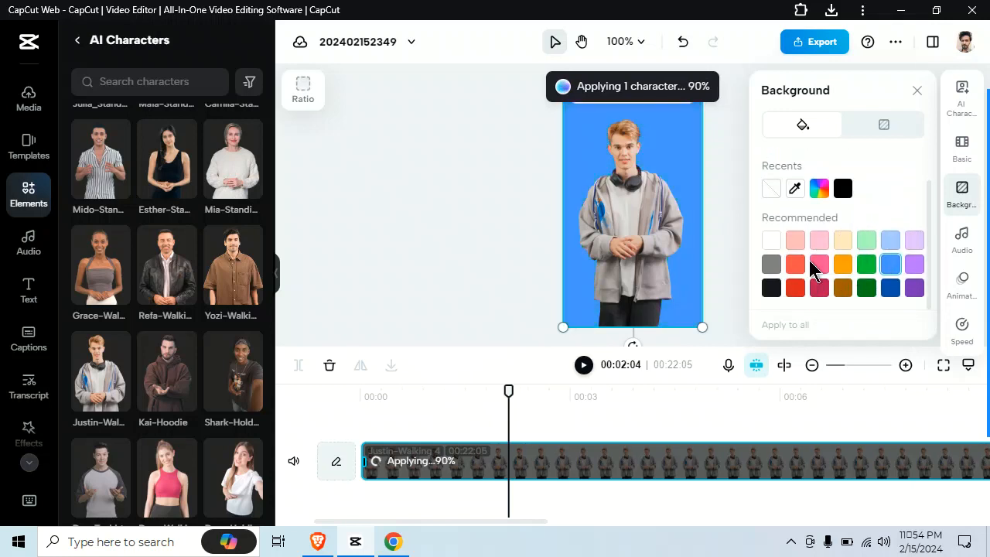
left_click(846, 244)
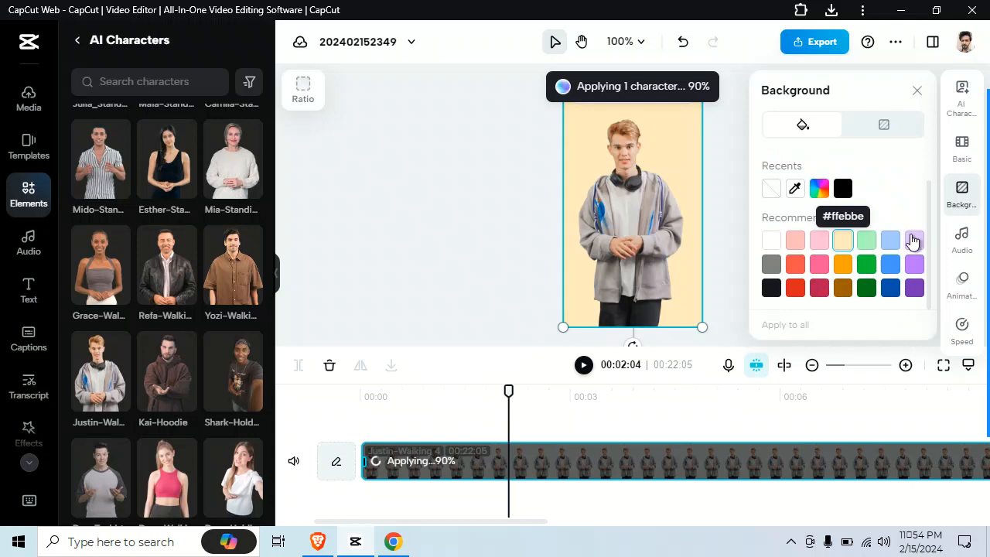
Step: Review the clip's volume, fade and noise reduction settings and open its animation options
left_click(962, 240)
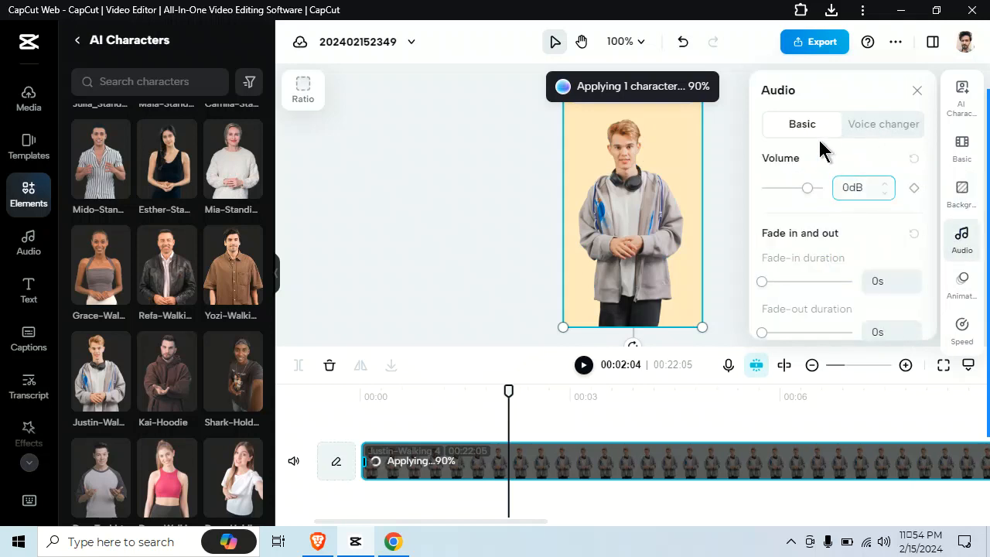
scroll(840, 215, "down", 1)
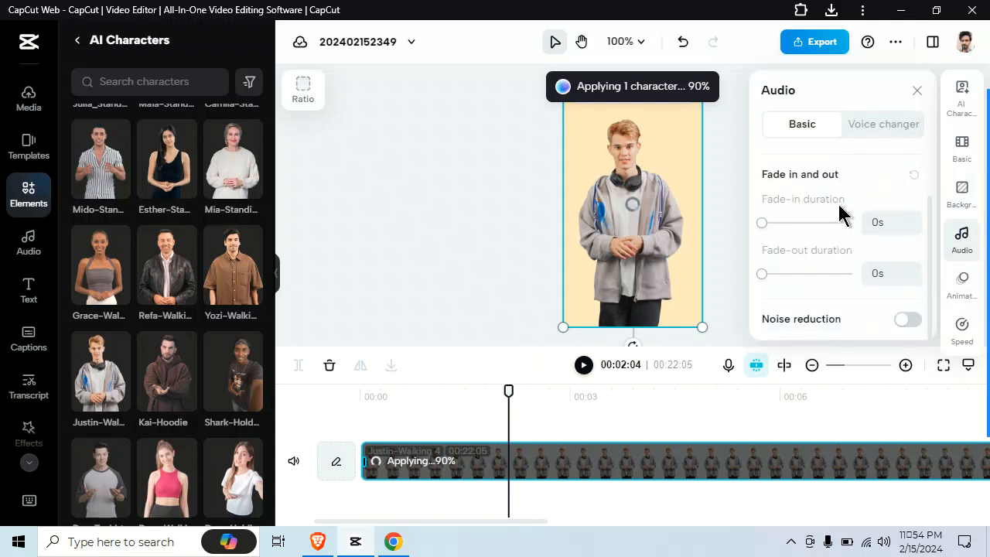
left_click(957, 285)
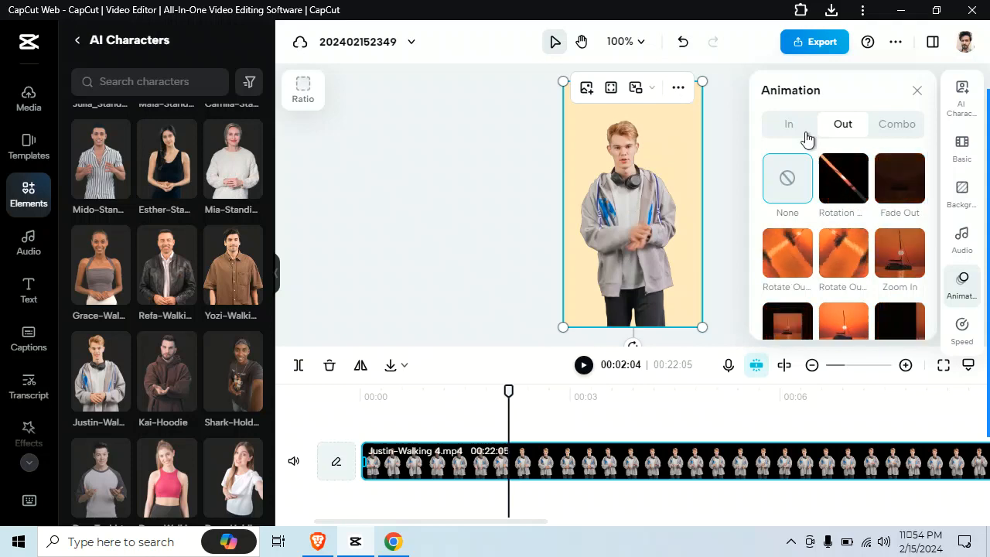
Step: Apply the Rotation entrance animation to the character clip and open the clip's speed settings
left_click(786, 124)
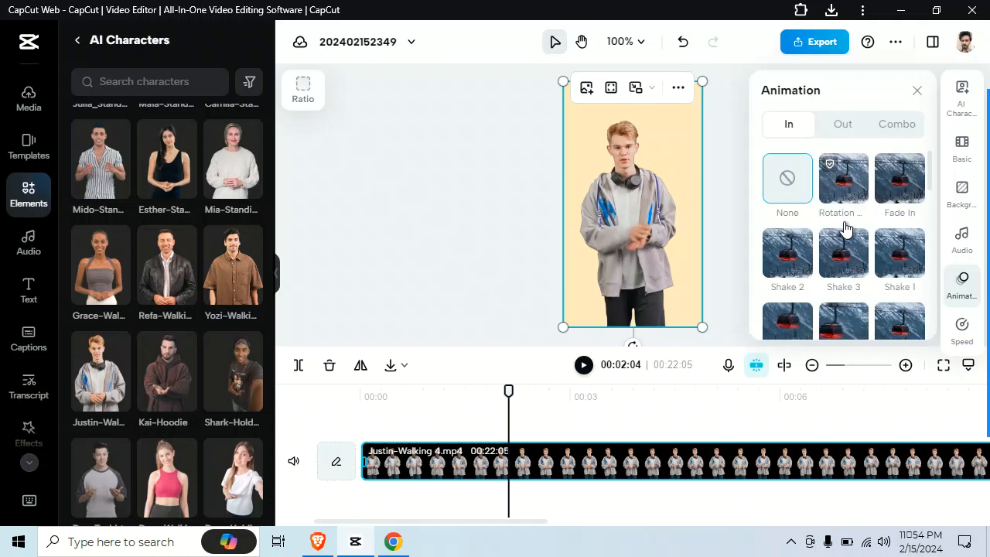
left_click(847, 200)
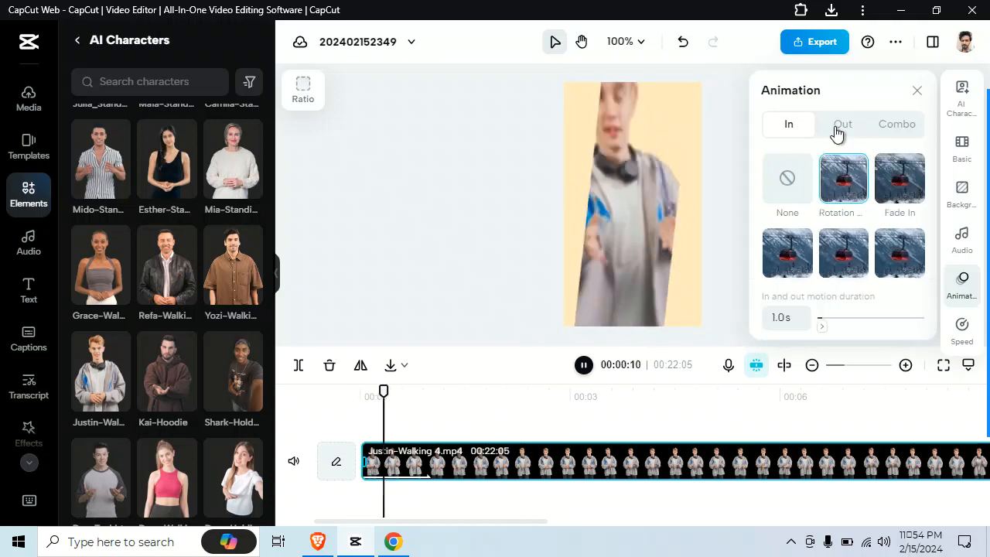
left_click(959, 337)
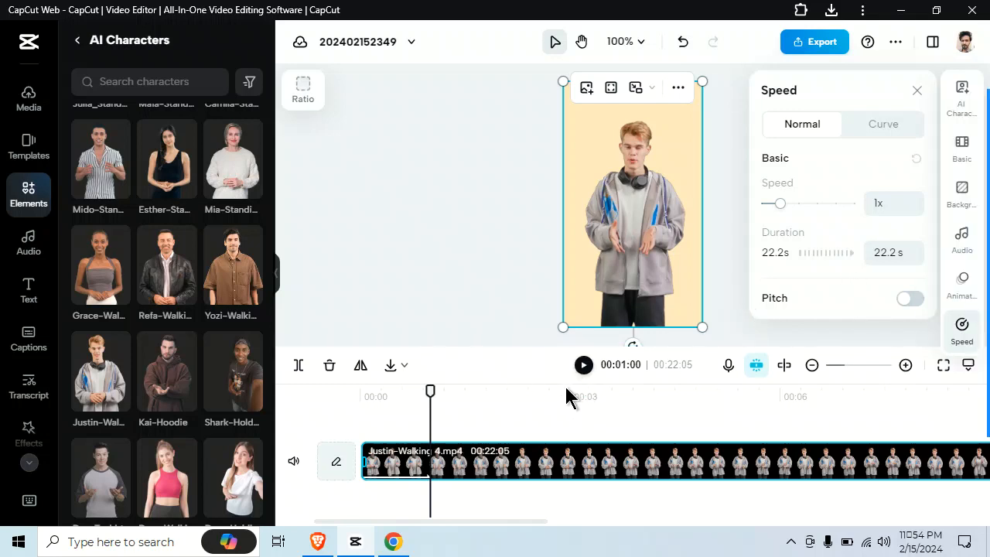
Step: Play back part of the animated character video and check the frame in full-screen view
left_click(584, 365)
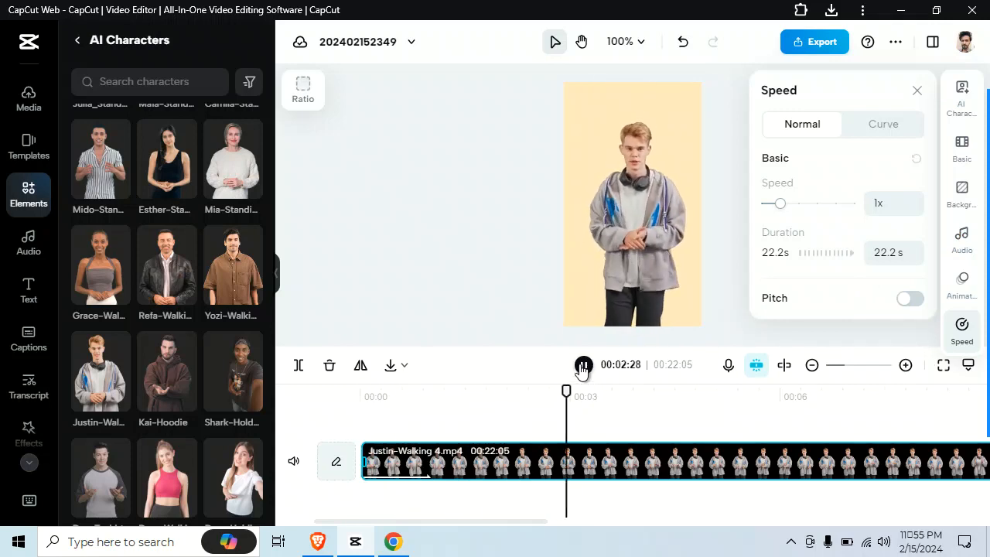
left_click(583, 366)
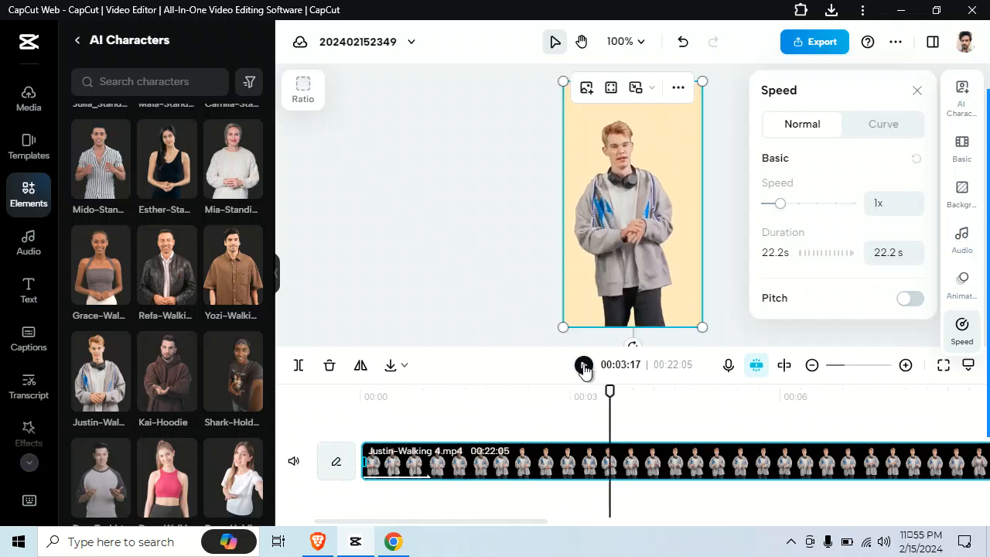
left_click(941, 368)
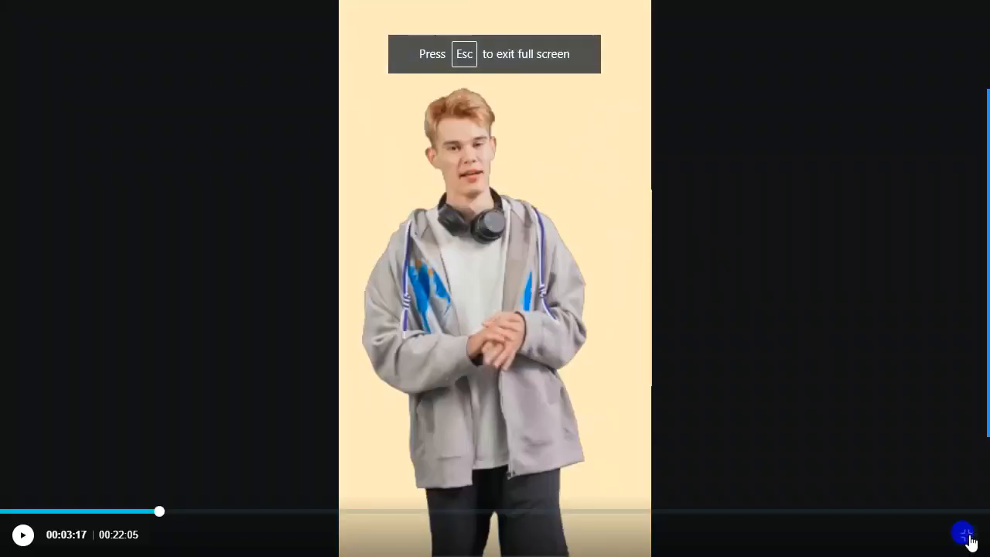
left_click(964, 533)
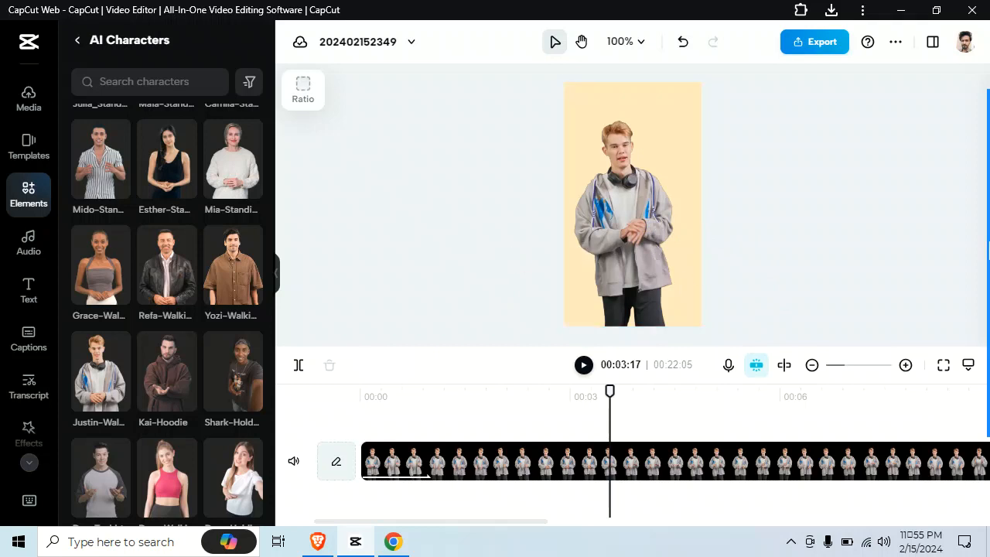
mouse_move(989, 211)
left_click(965, 310)
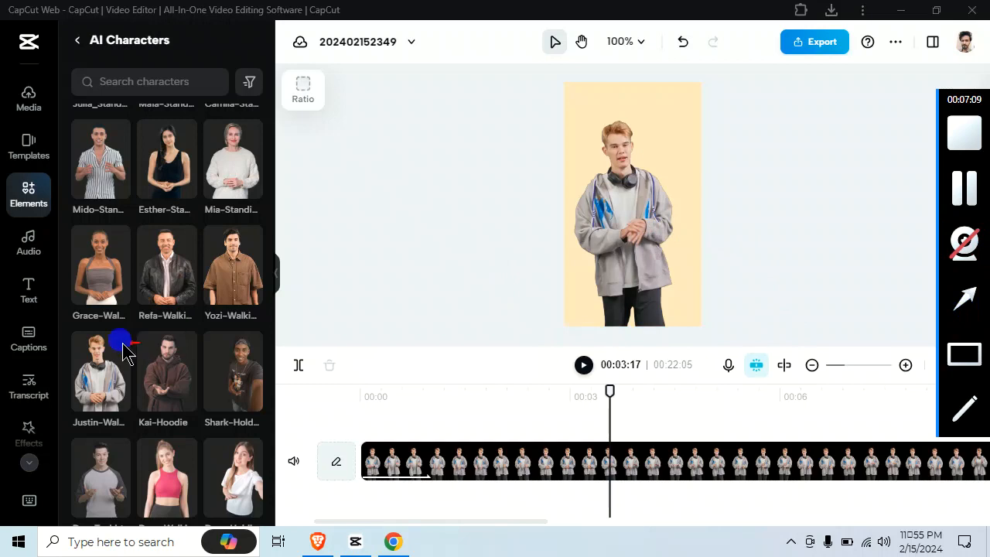
left_click_drag(124, 346, 42, 347)
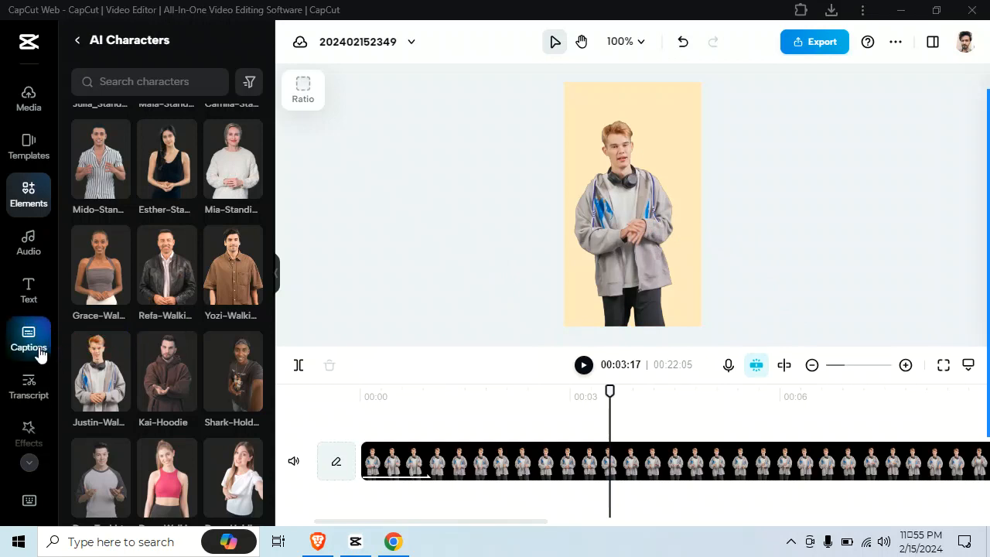
Step: Review the available caption languages and generate auto captions from the video's speech in English (US)
left_click(38, 350)
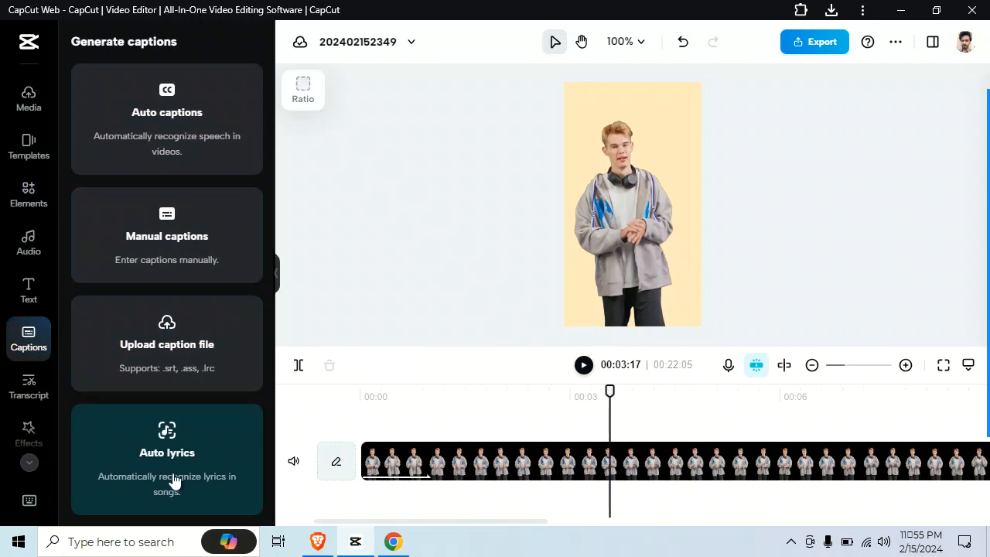
left_click(178, 134)
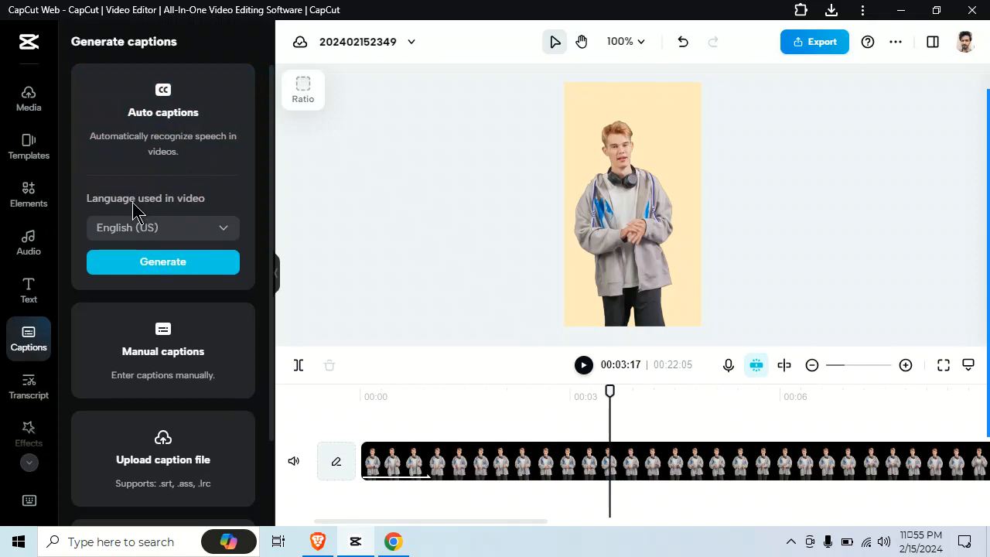
left_click(227, 230)
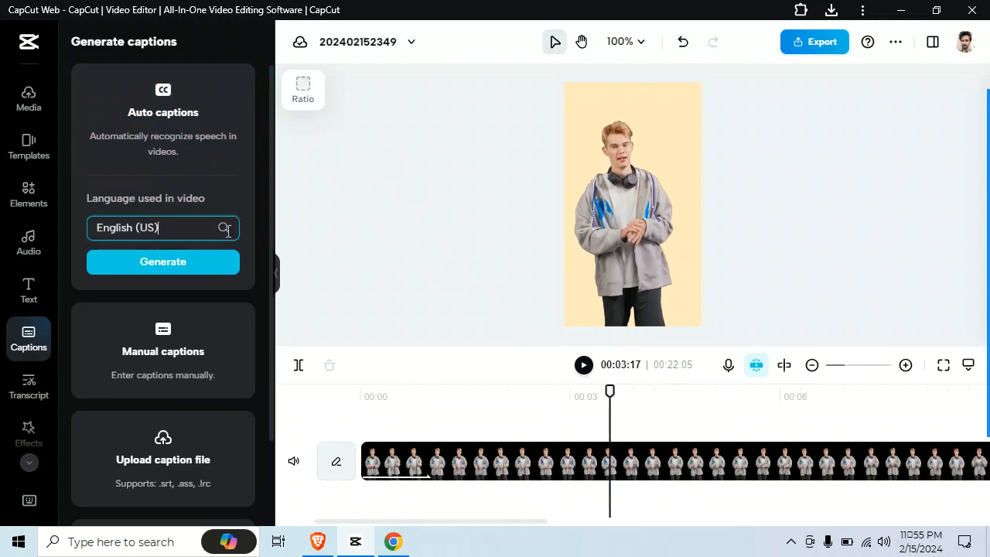
left_click(225, 228)
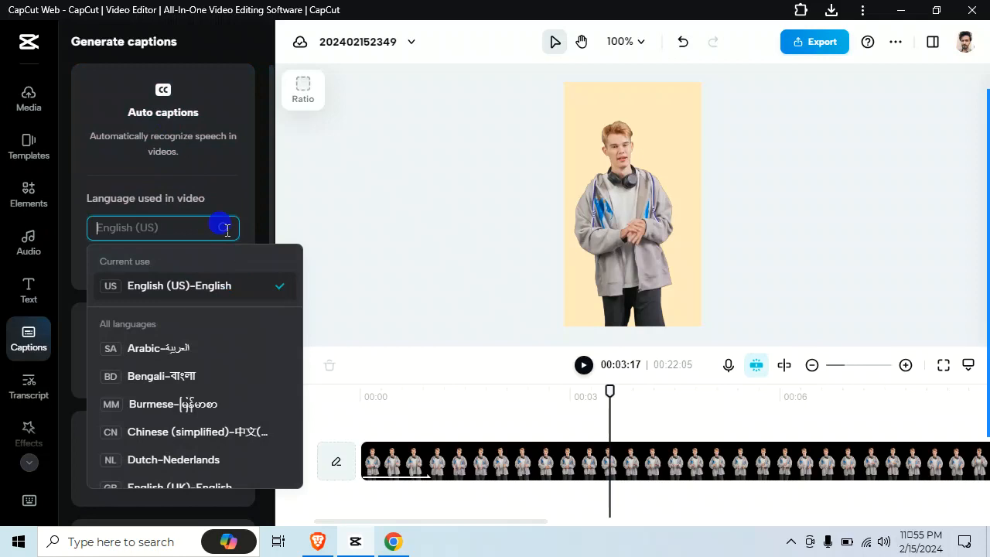
scroll(225, 331, "down", 5)
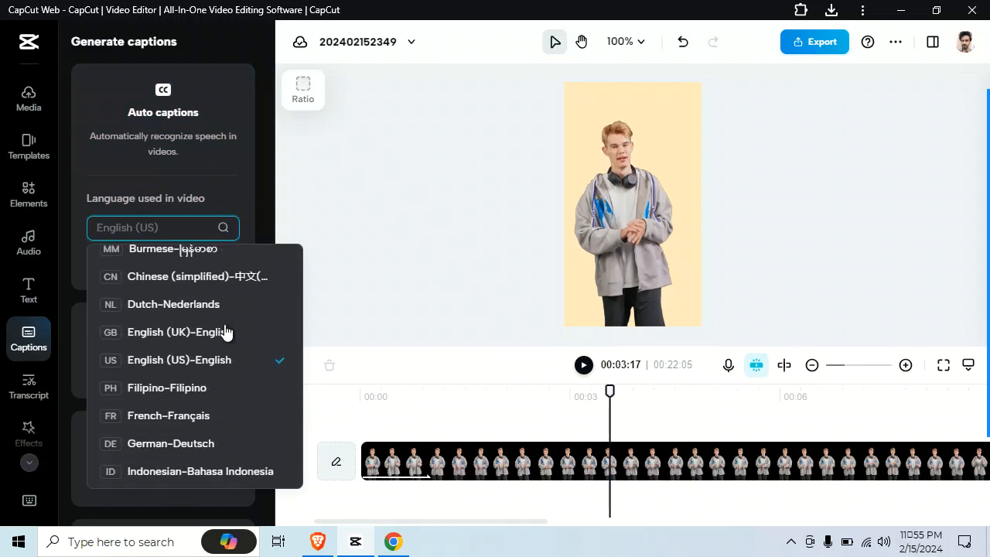
scroll(225, 331, "down", 3)
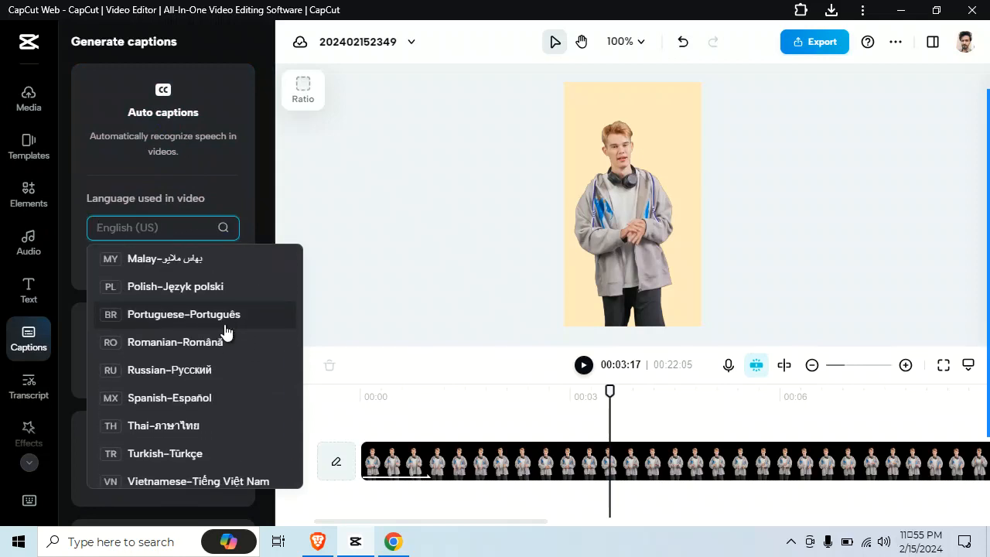
scroll(225, 331, "up", 8)
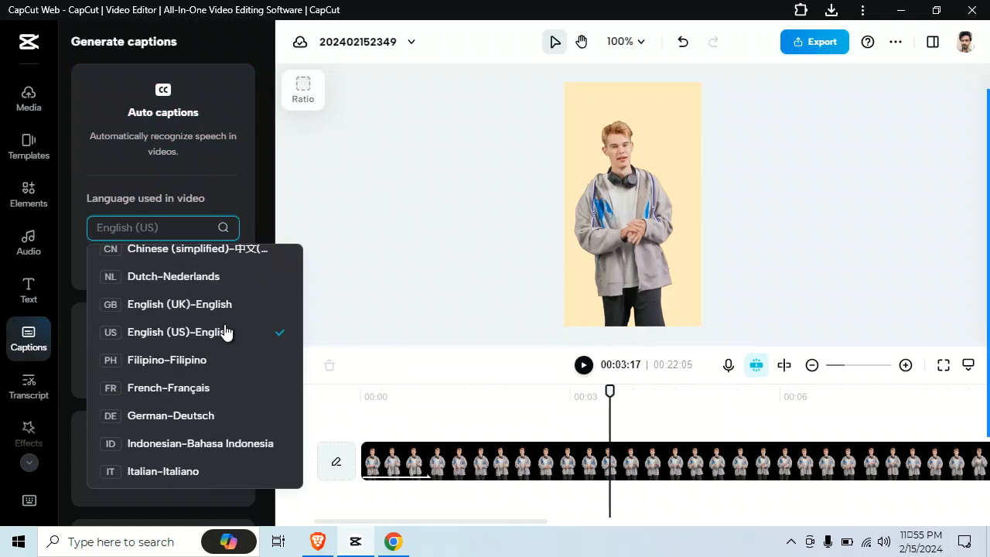
left_click(241, 204)
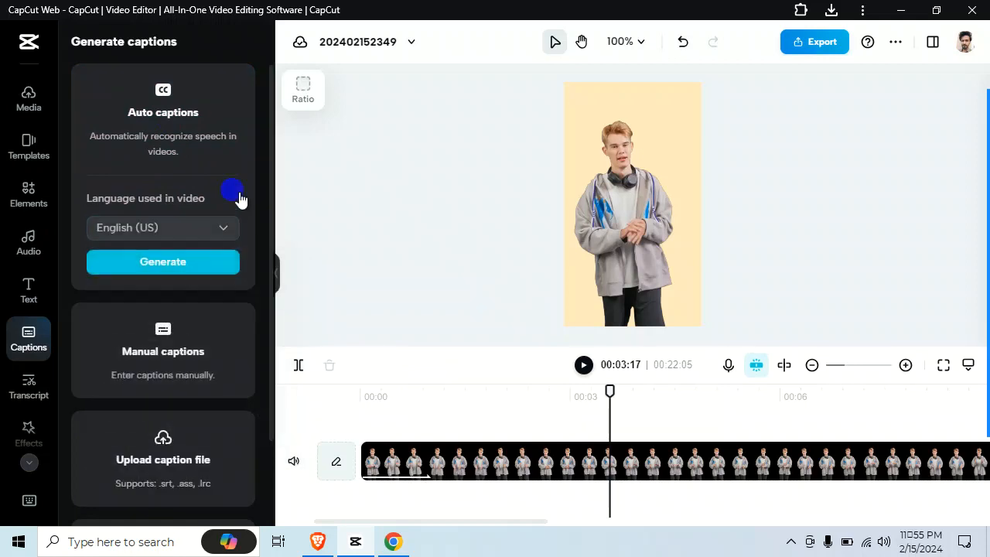
left_click(178, 273)
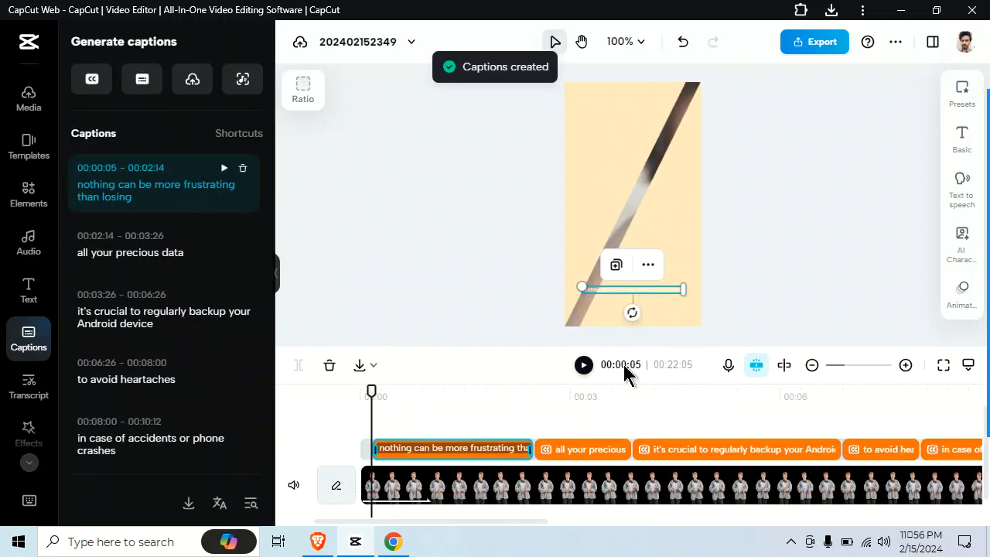
Step: Play back the start of the captioned video and select the first caption on the timeline
left_click(581, 367)
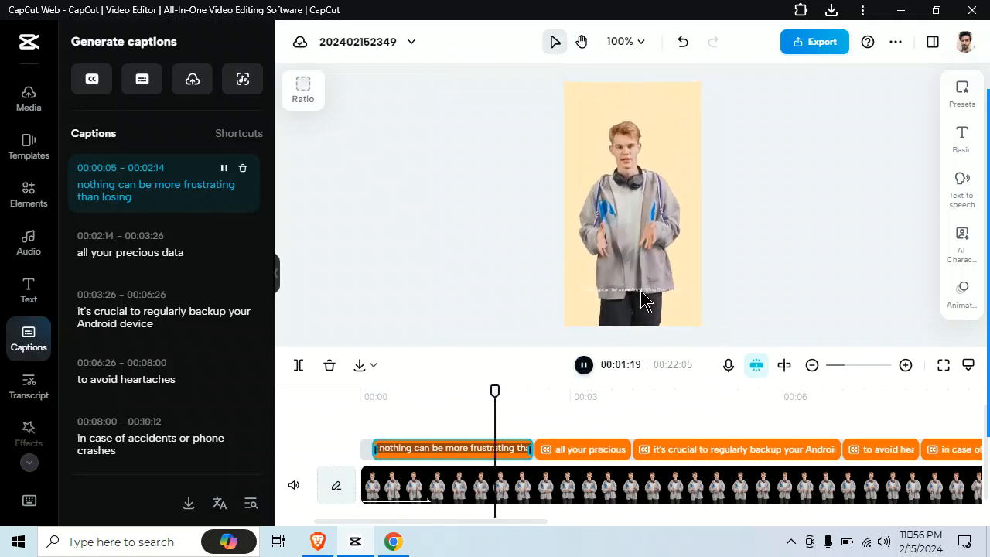
left_click(584, 367)
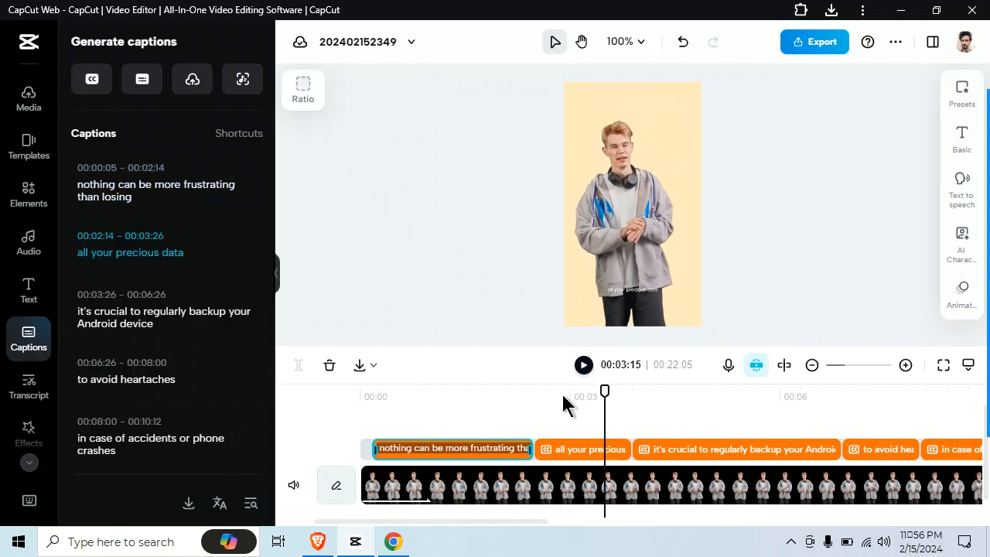
left_click(550, 450)
left_click(481, 452)
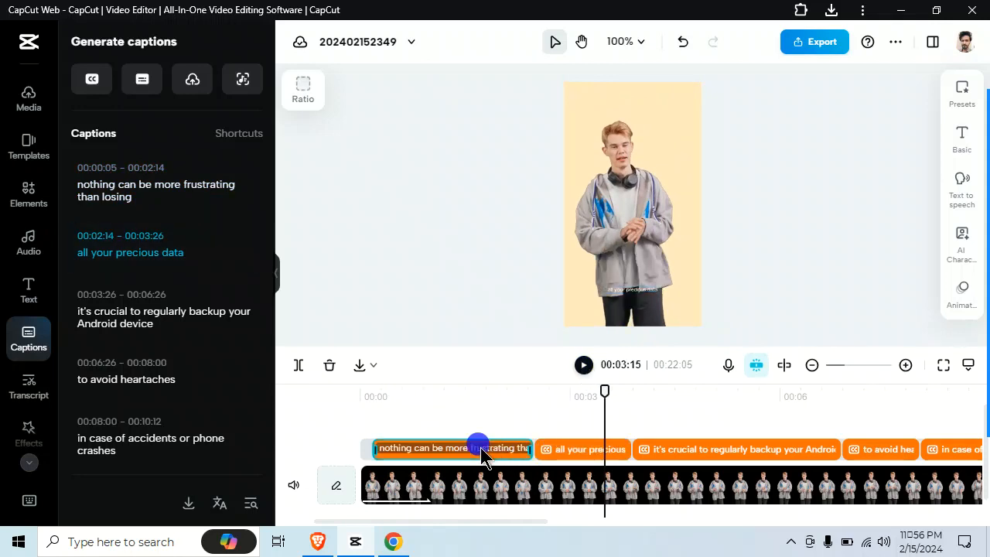
mouse_move(988, 181)
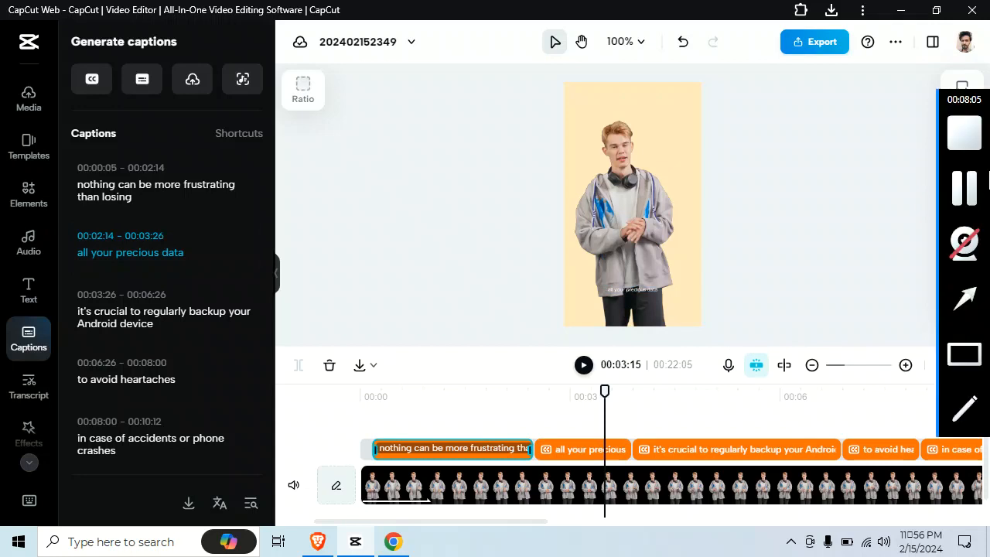
left_click(964, 298)
left_click_drag(818, 169, 919, 195)
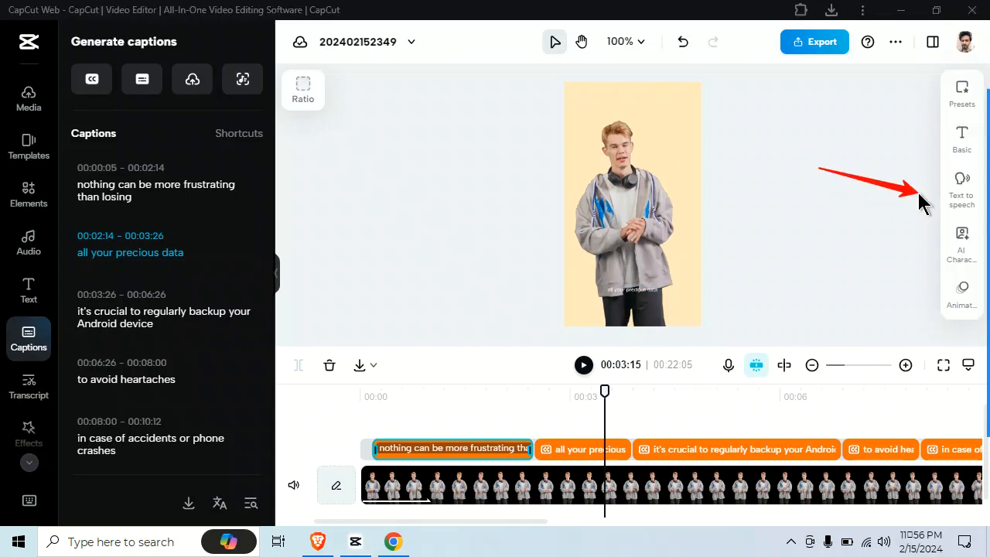
Step: Try the purple-background and green-highlight caption presets, and apply the preset with black text on a yellow background
left_click(961, 94)
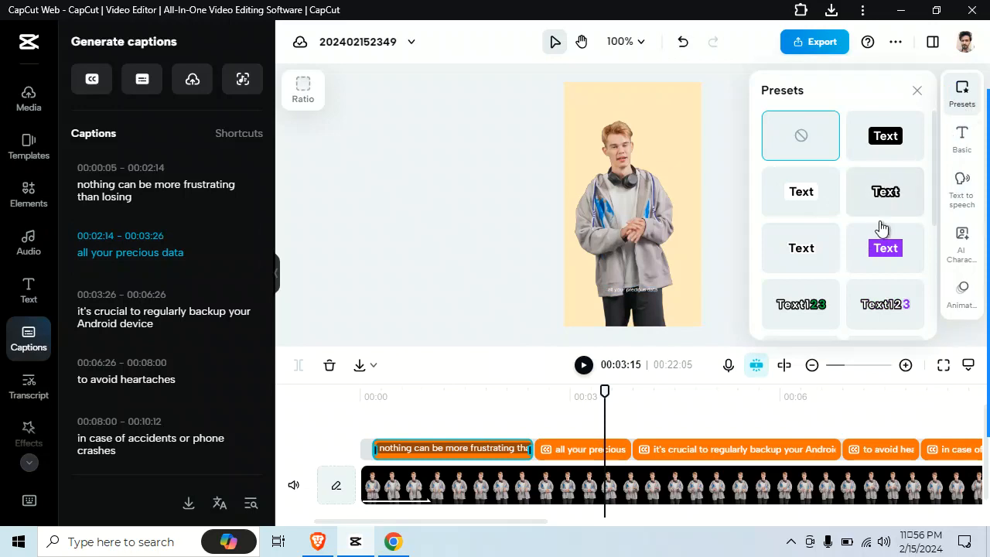
left_click(870, 243)
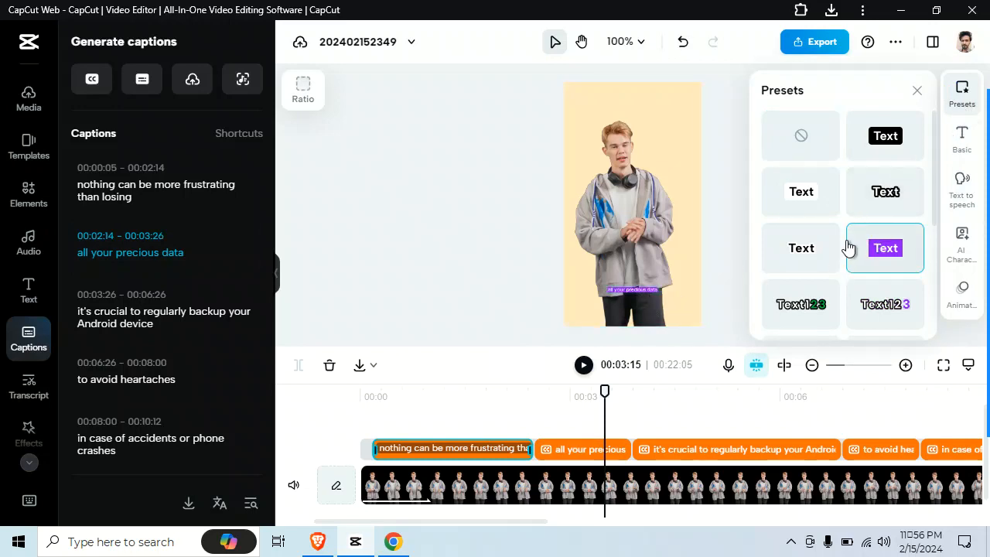
left_click(778, 304)
scroll(832, 240, "down", 1)
scroll(833, 240, "down", 2)
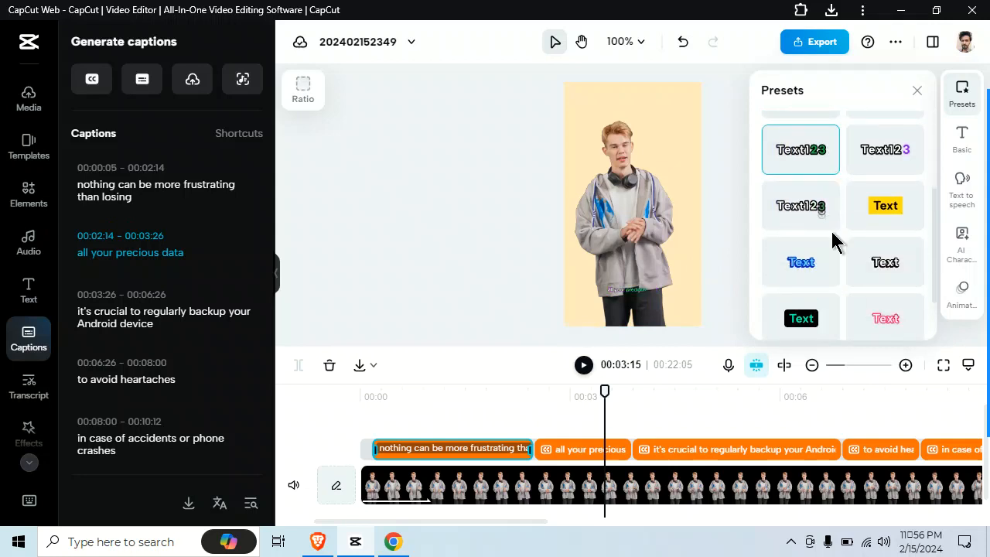
left_click(882, 211)
scroll(882, 258, "down", 1)
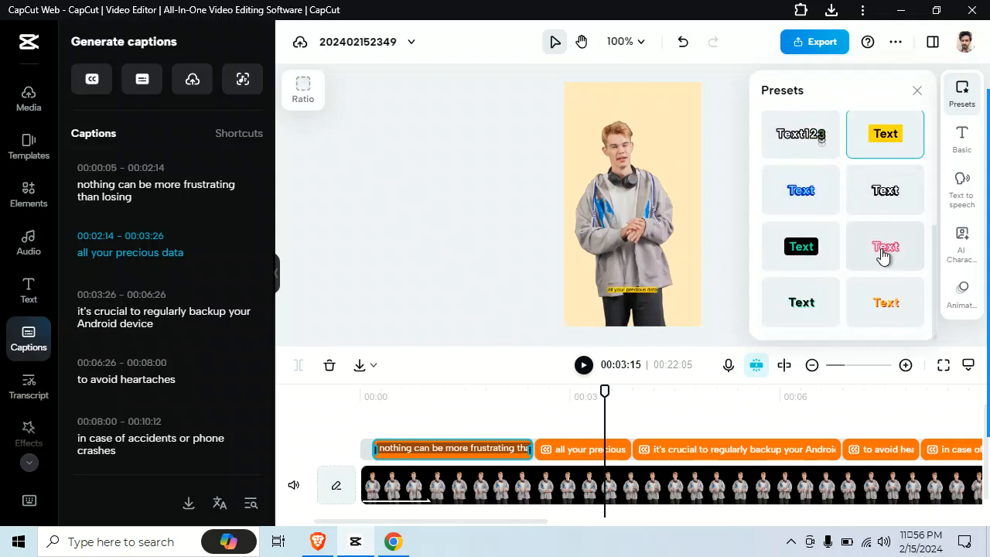
Step: Make the caption text bold and set its font to Rubik Mono One-Regular
left_click(962, 139)
left_click(862, 155)
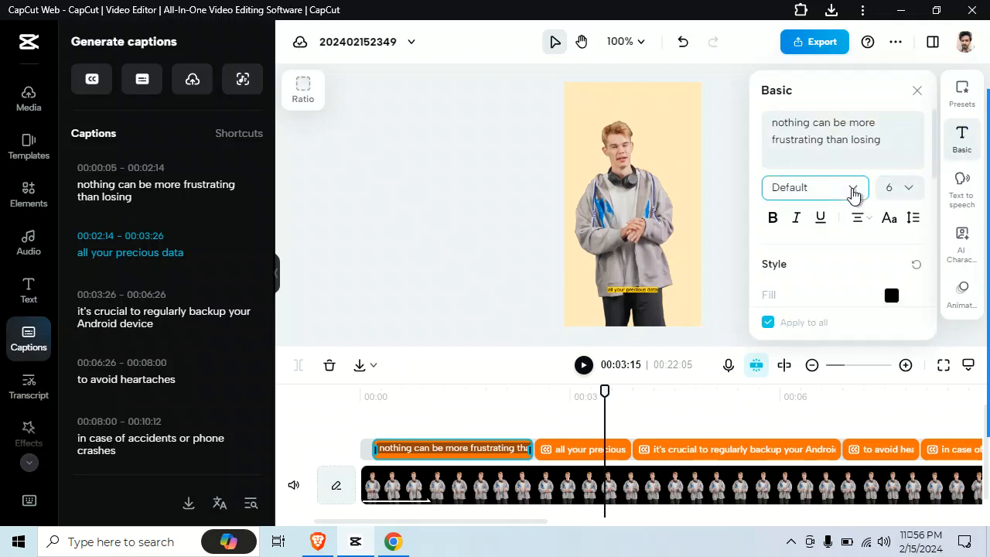
left_click(773, 218)
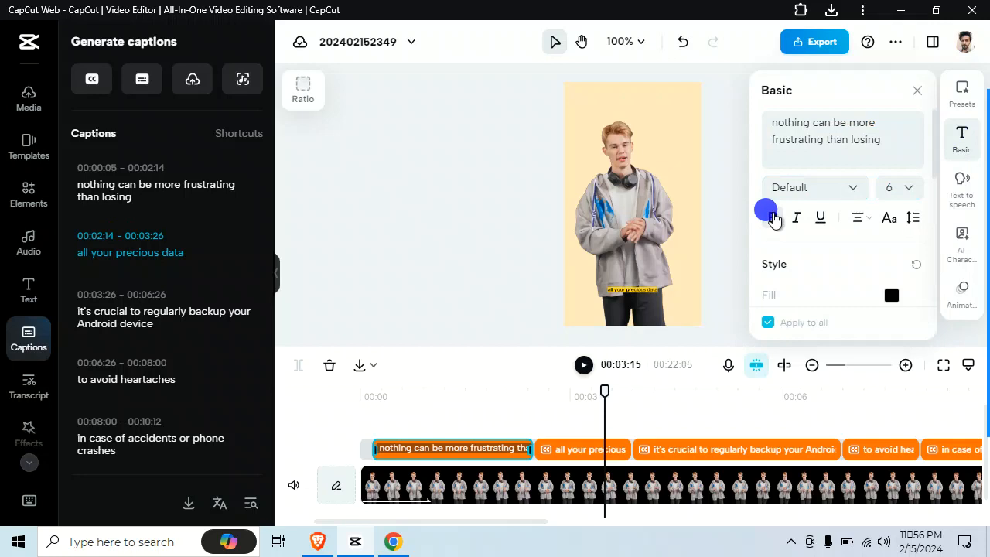
left_click(852, 193)
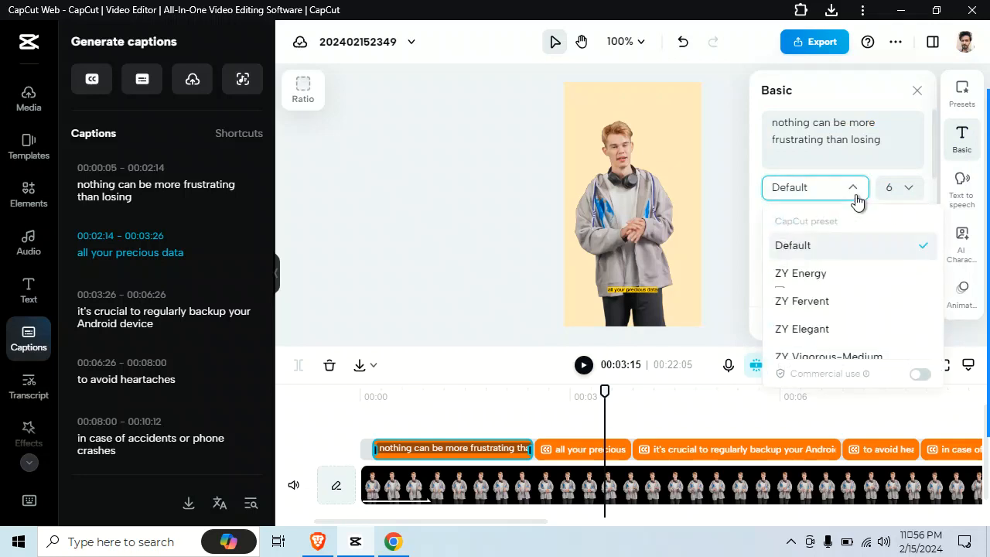
scroll(857, 253, "down", 4)
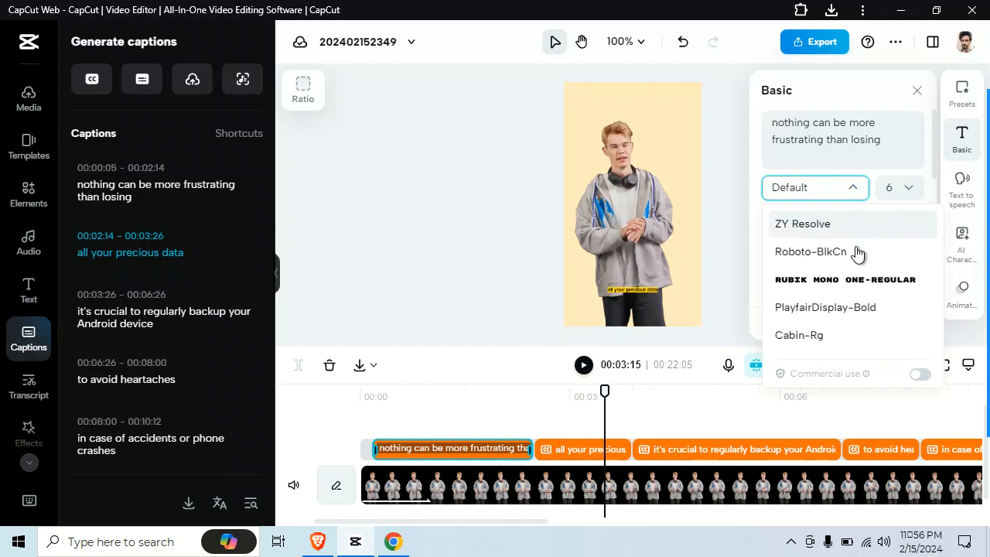
left_click(835, 260)
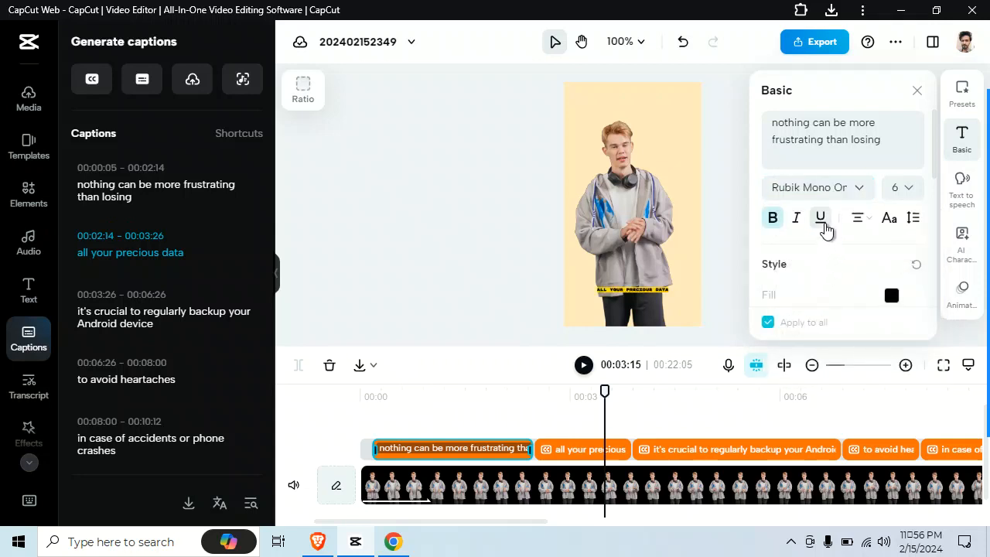
Step: Try orange, light green and other swatches for the caption text fill, and set the fill to the medium blue swatch
left_click(891, 295)
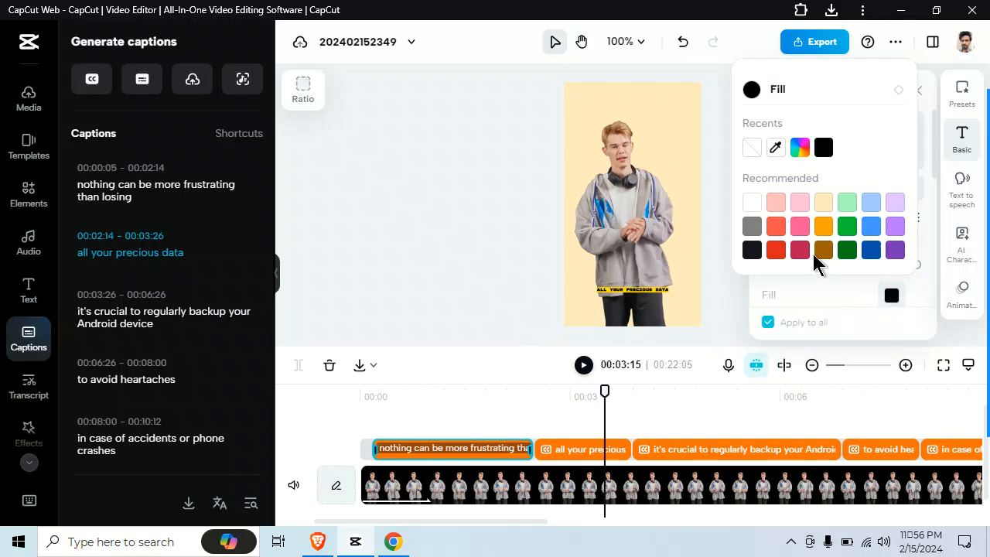
left_click(825, 228)
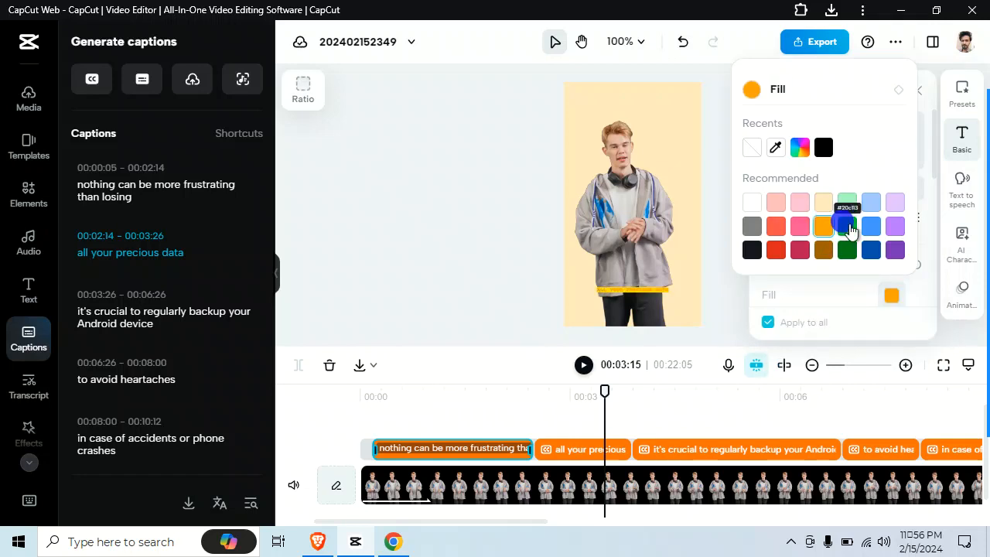
left_click(848, 205)
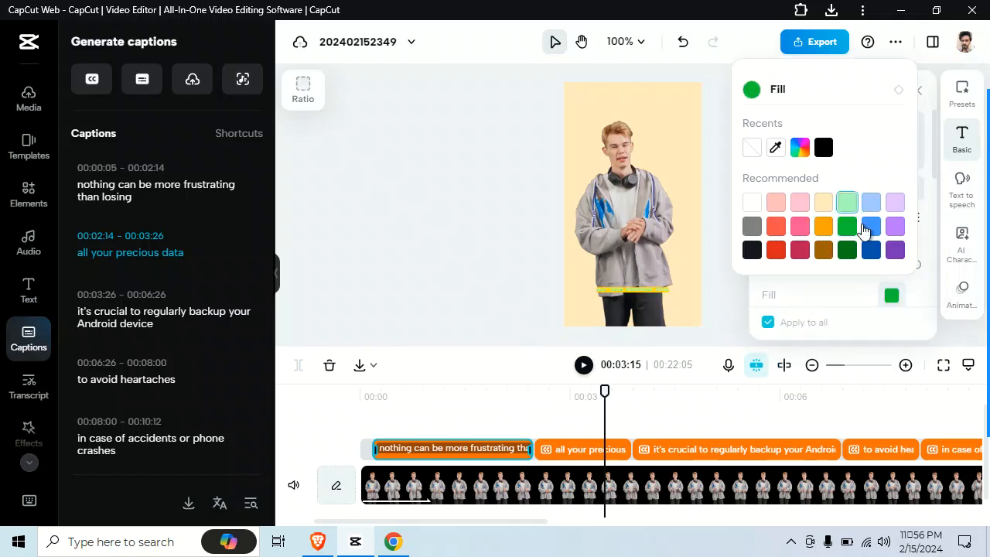
left_click(871, 227)
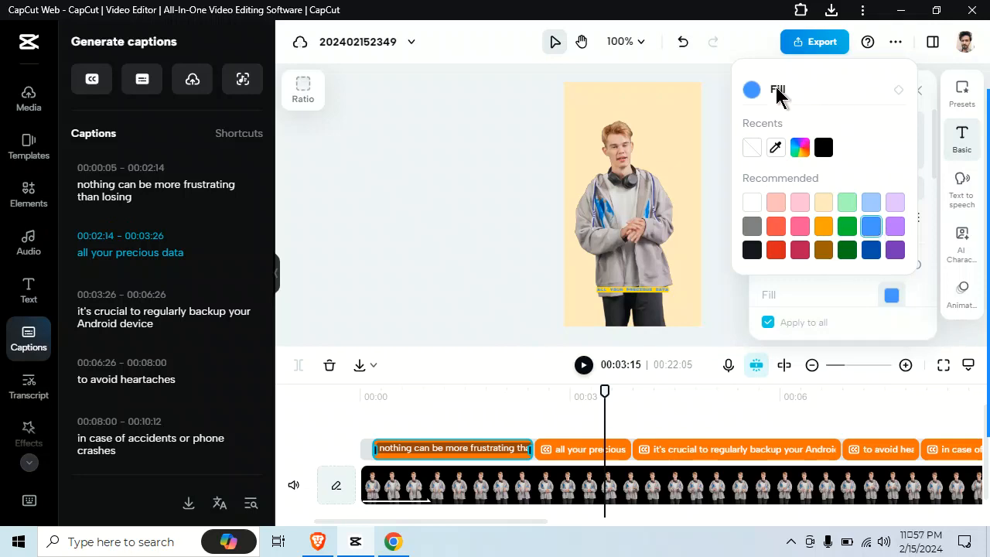
left_click(859, 285)
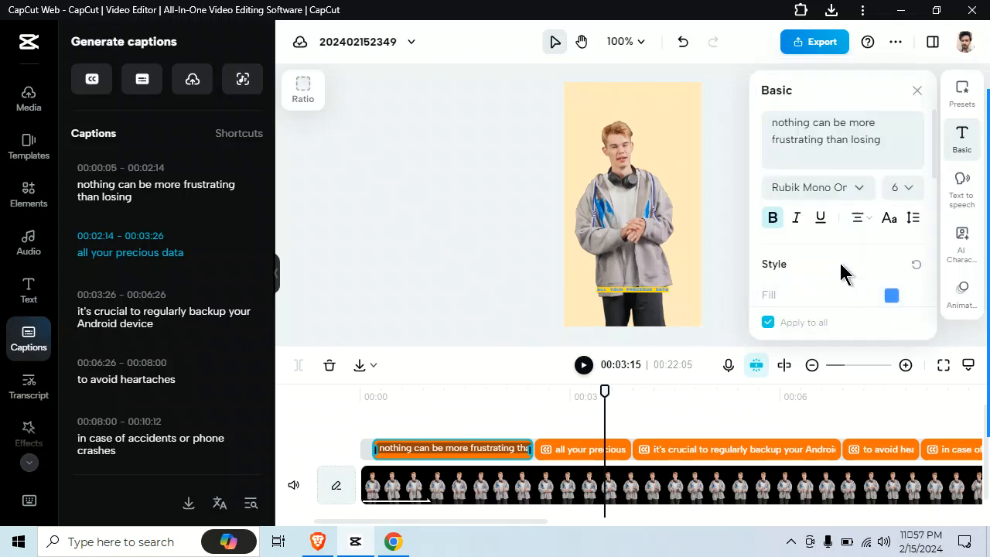
Step: Examine the remaining caption style and transform settings, the male text-to-speech voices and the AI character choices
scroll(841, 272, "down", 3)
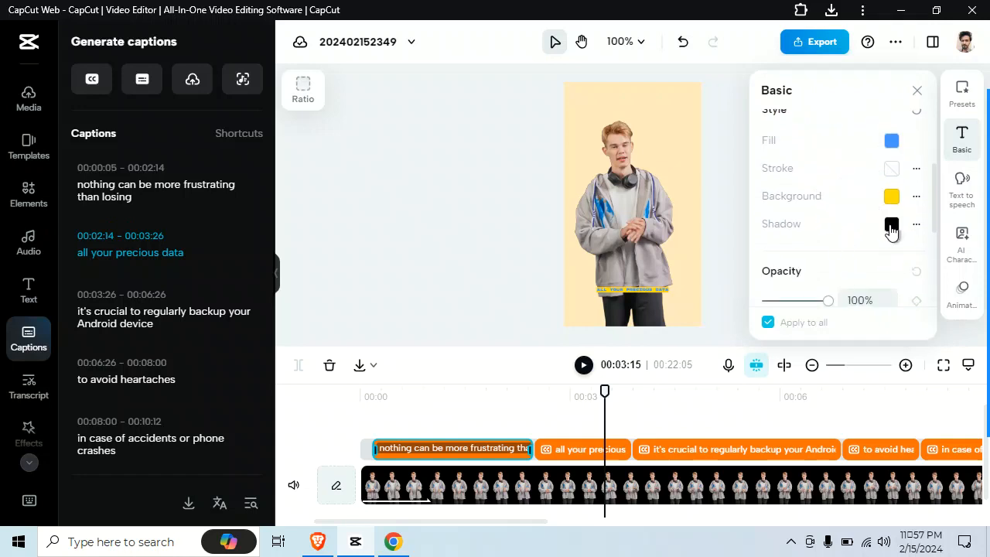
scroll(891, 230, "down", 4)
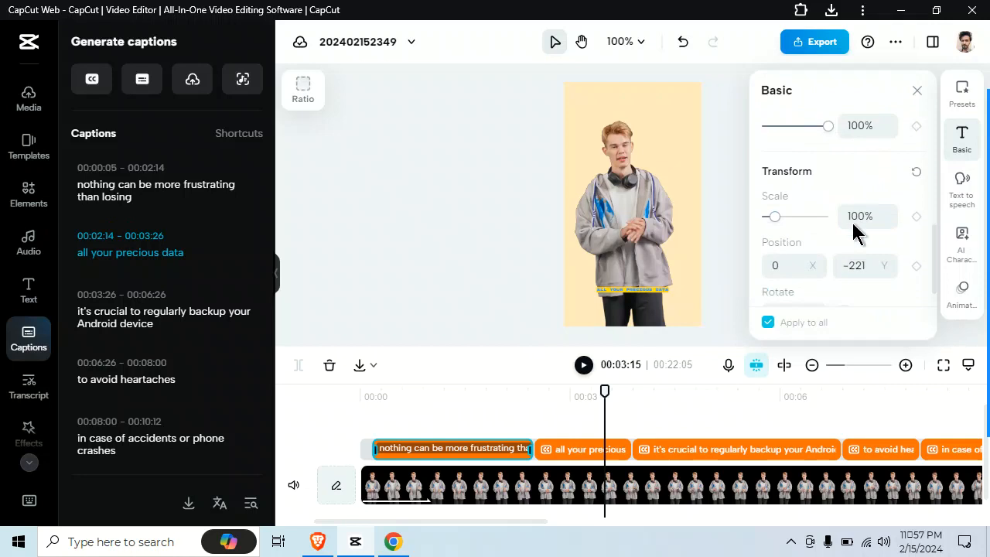
scroll(851, 219, "down", 1)
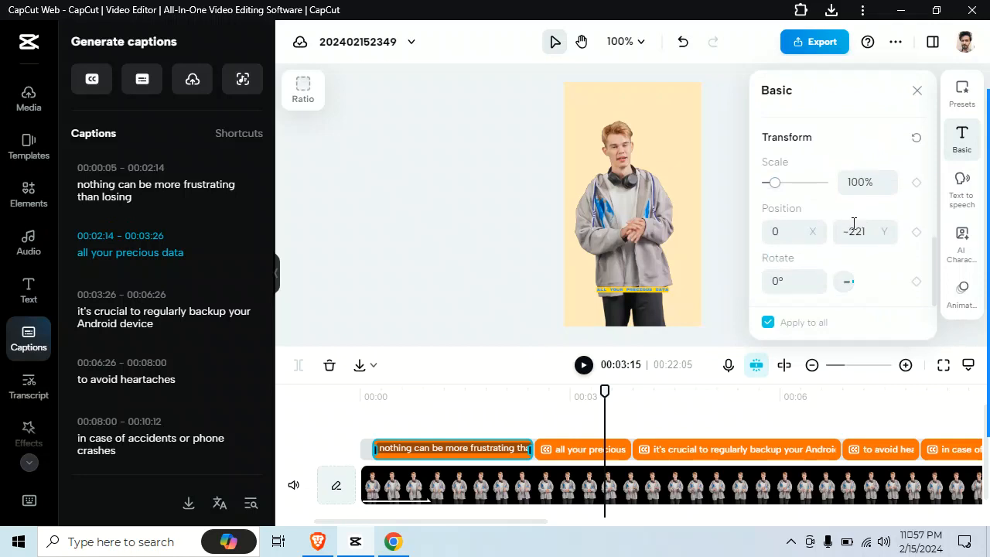
left_click(957, 188)
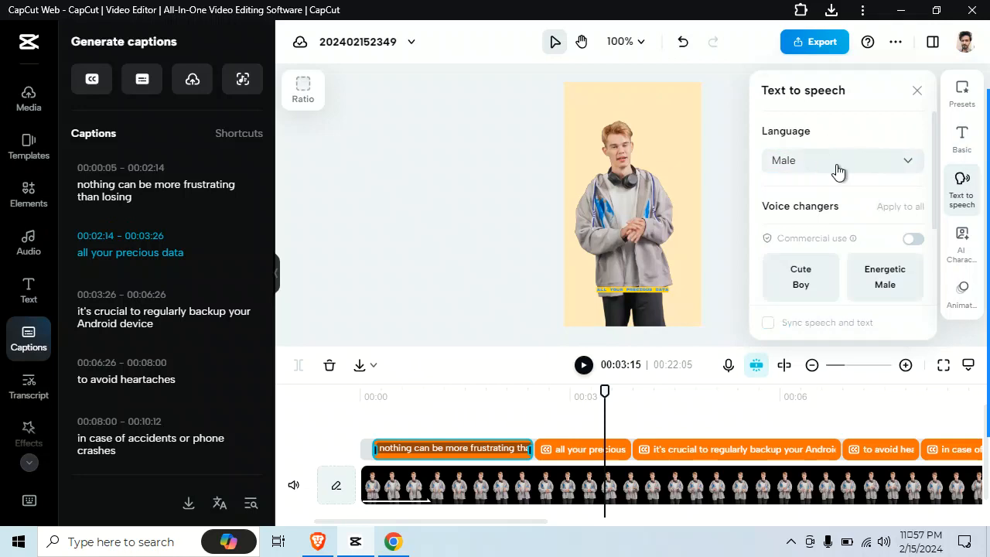
scroll(849, 218, "down", 1)
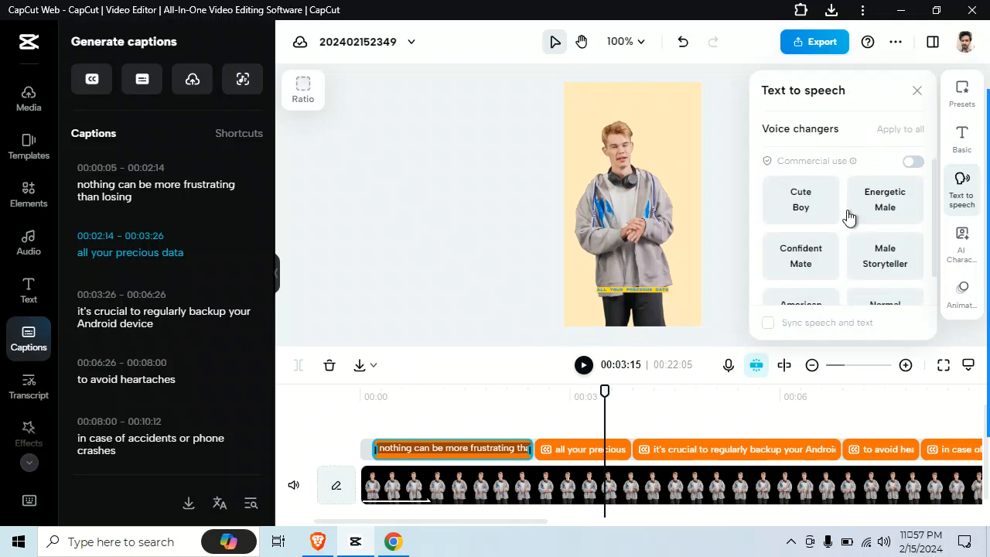
mouse_move(826, 218)
scroll(875, 221, "down", 1)
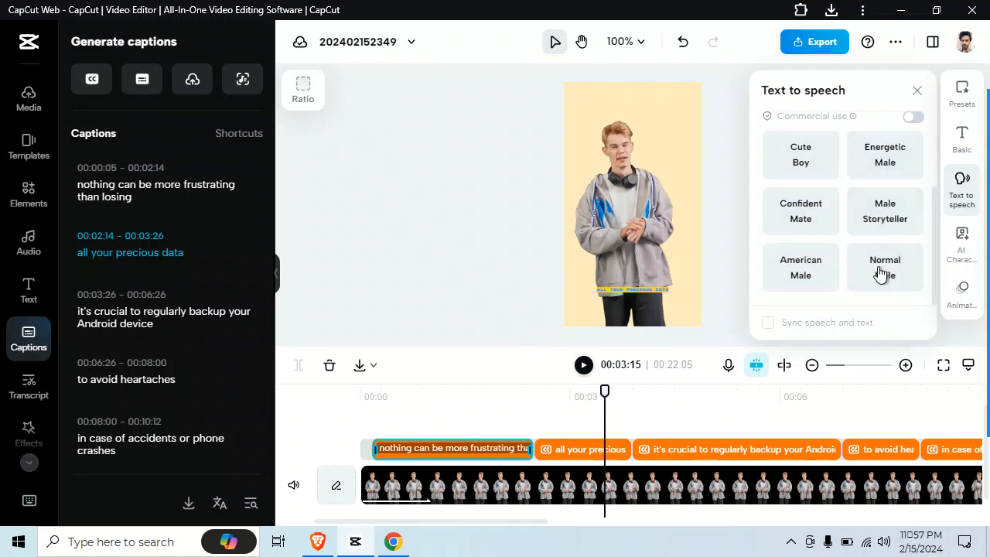
scroll(875, 279, "up", 1)
scroll(878, 276, "down", 1)
left_click(961, 247)
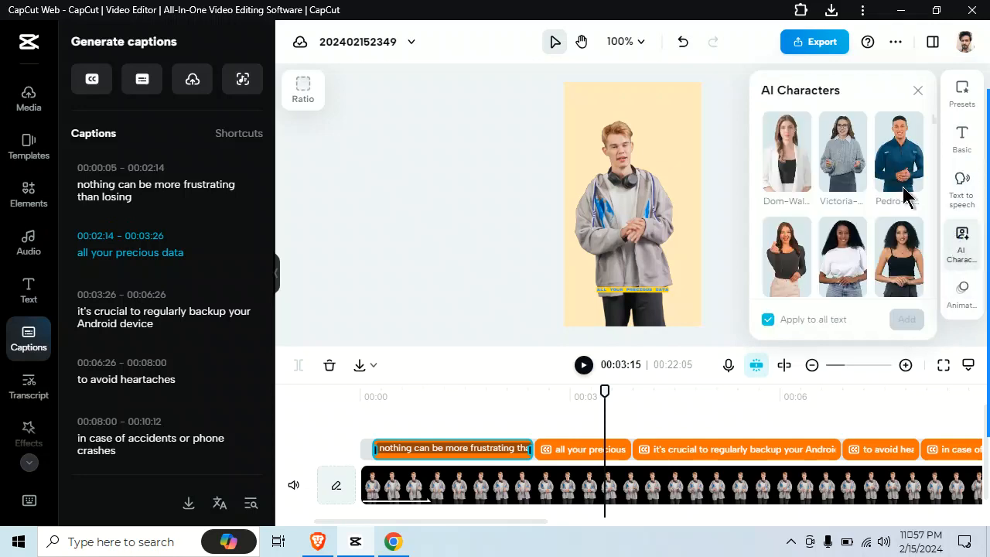
Step: Apply the Typewriter caption animation to all captions and look through the other caption animations
left_click(959, 291)
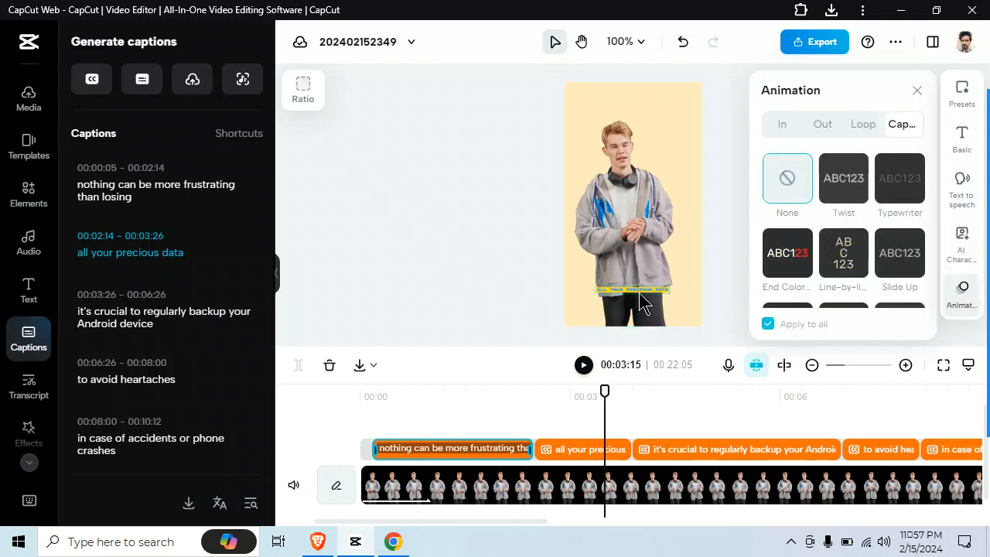
left_click(884, 177)
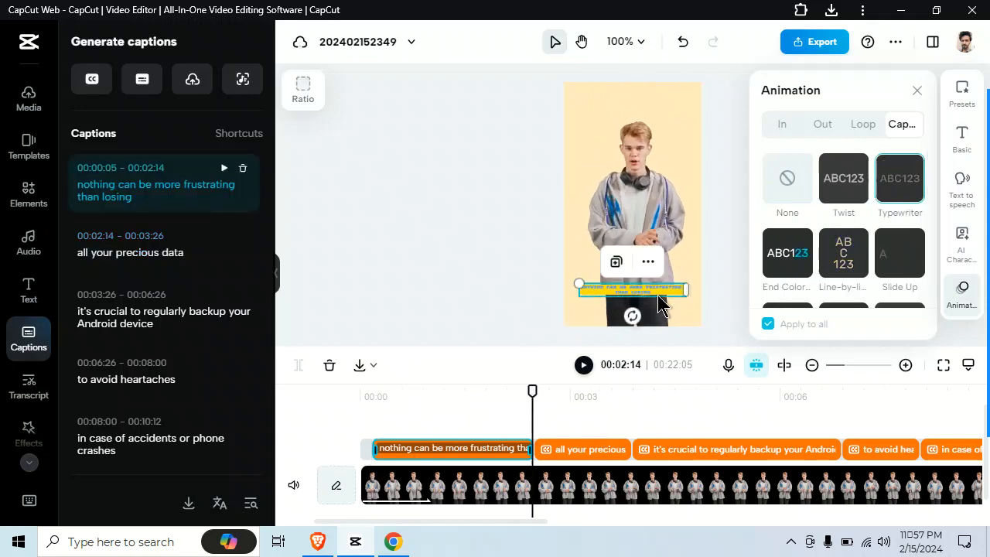
scroll(889, 258, "down", 1)
scroll(890, 257, "down", 2)
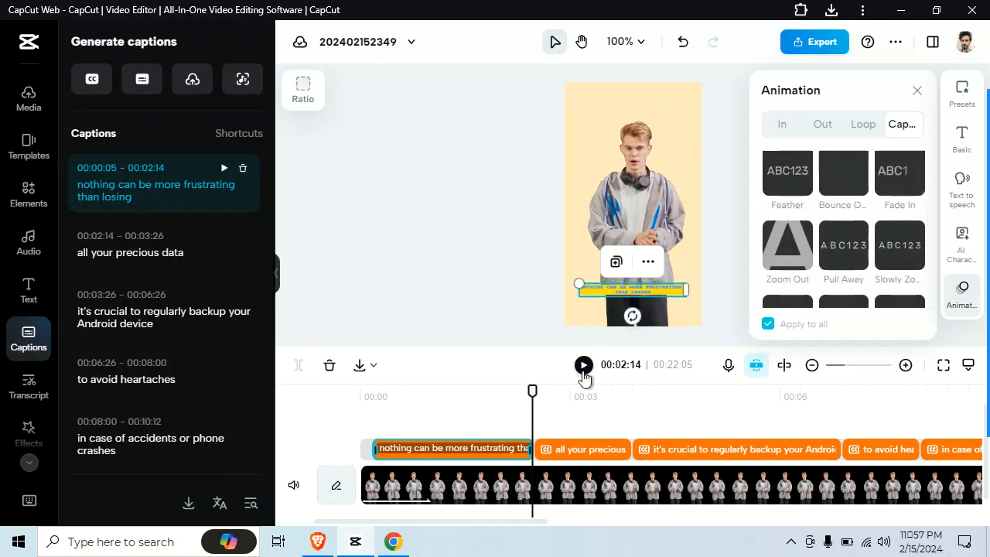
Step: Play back the animated captions briefly and review the full caption track on the timeline
left_click(583, 366)
left_click(583, 369)
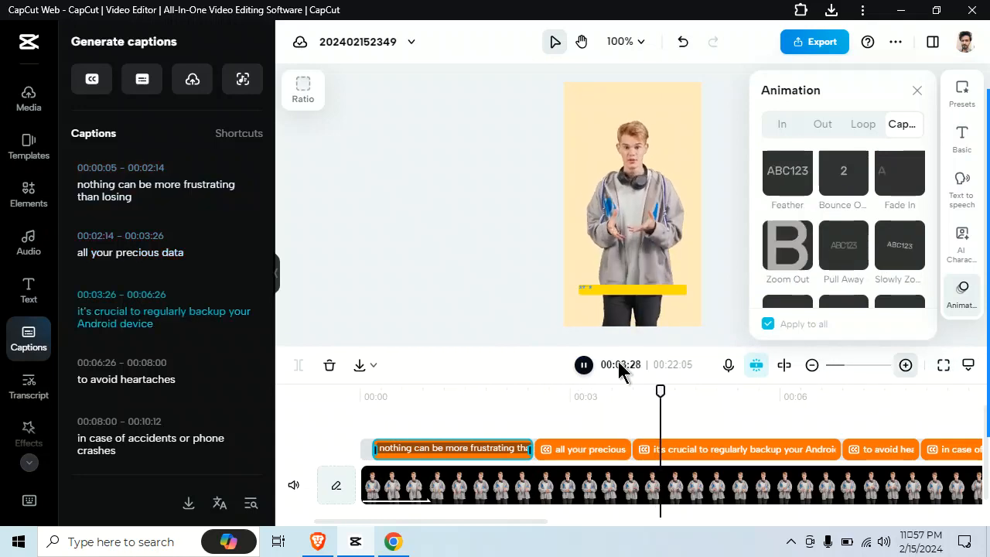
left_click(583, 365)
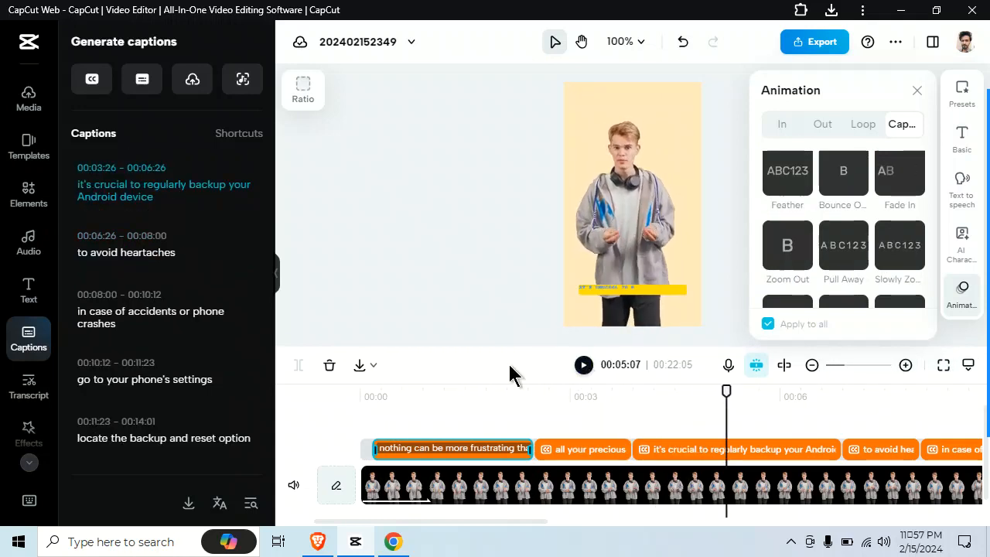
left_click(812, 366)
left_click(812, 365)
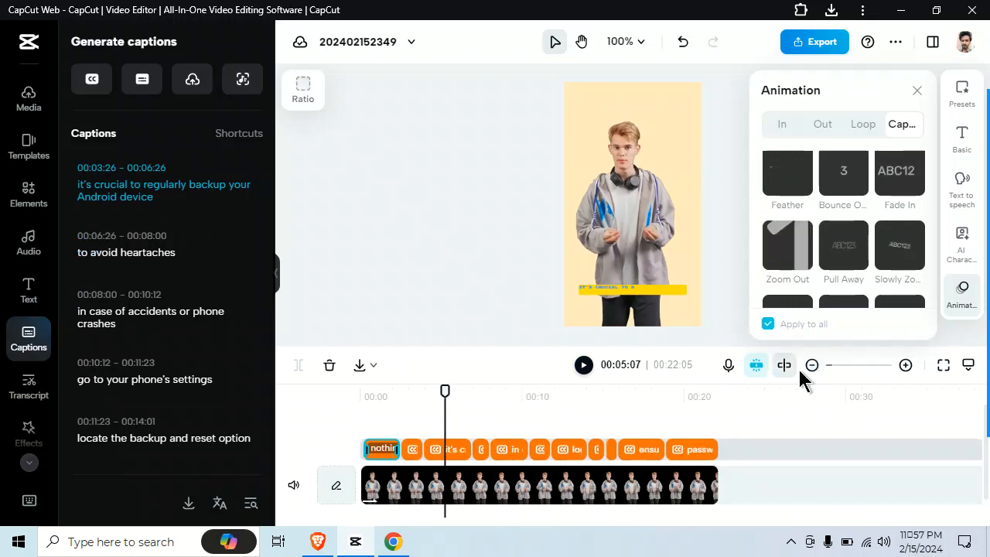
left_click(812, 365)
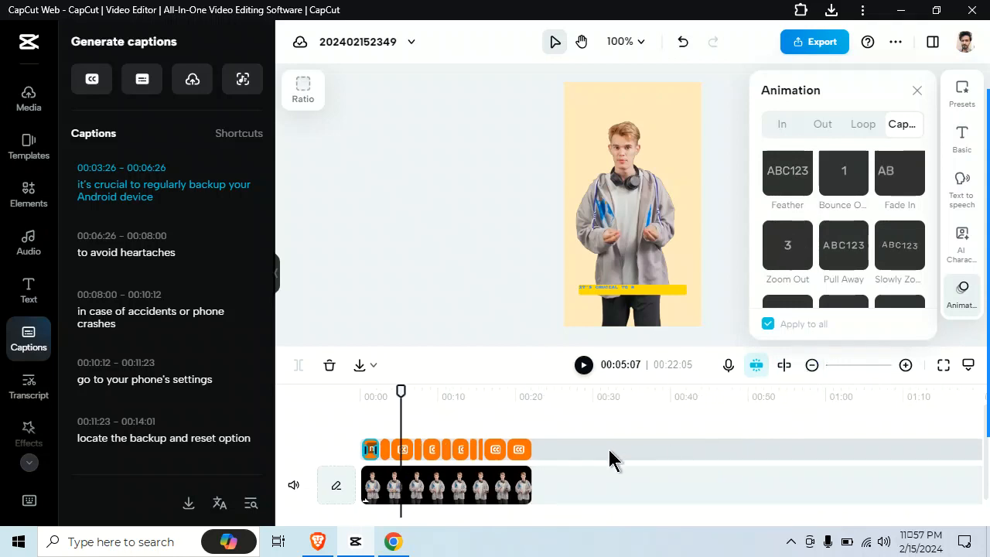
left_click(906, 365)
left_click(906, 365)
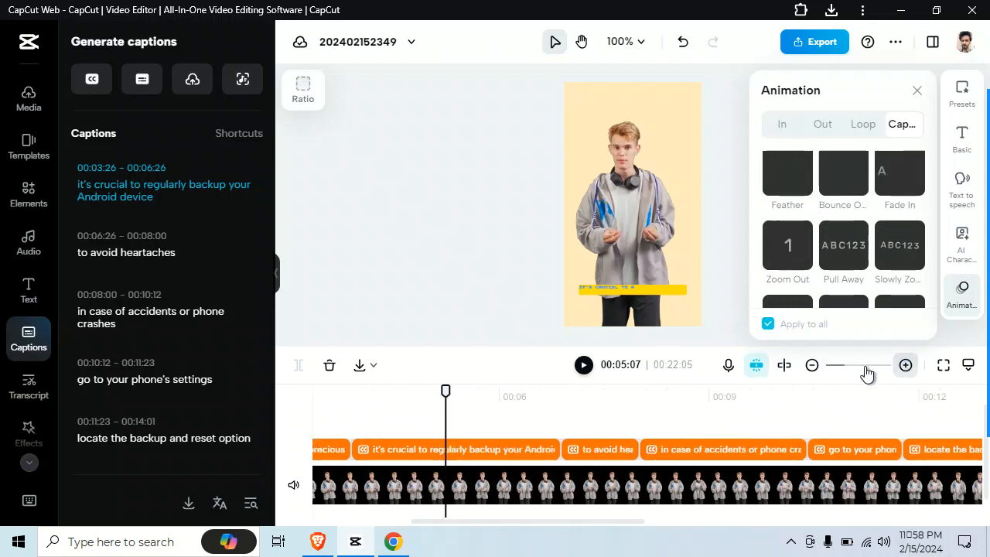
left_click(734, 252)
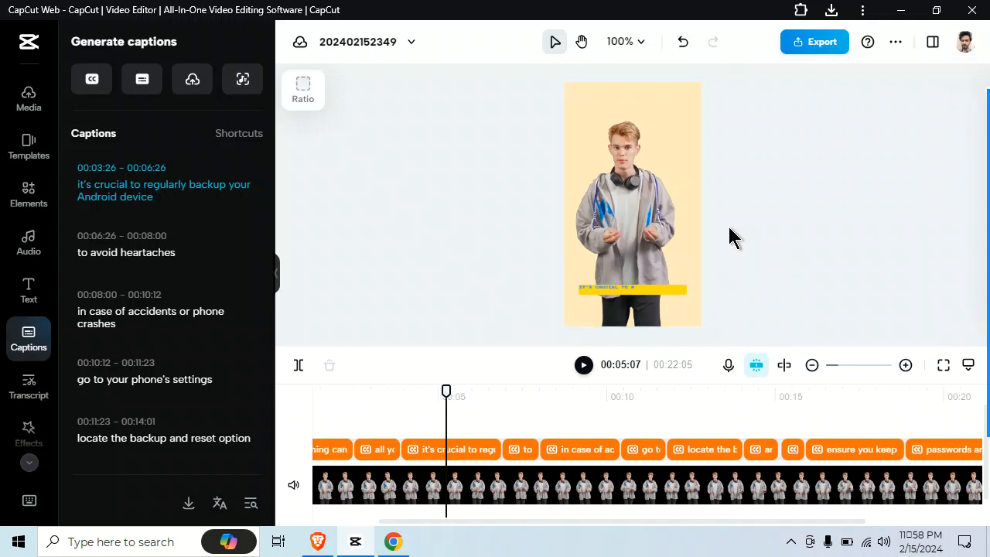
Step: Open the download export settings and name the video "talking male"
left_click(807, 41)
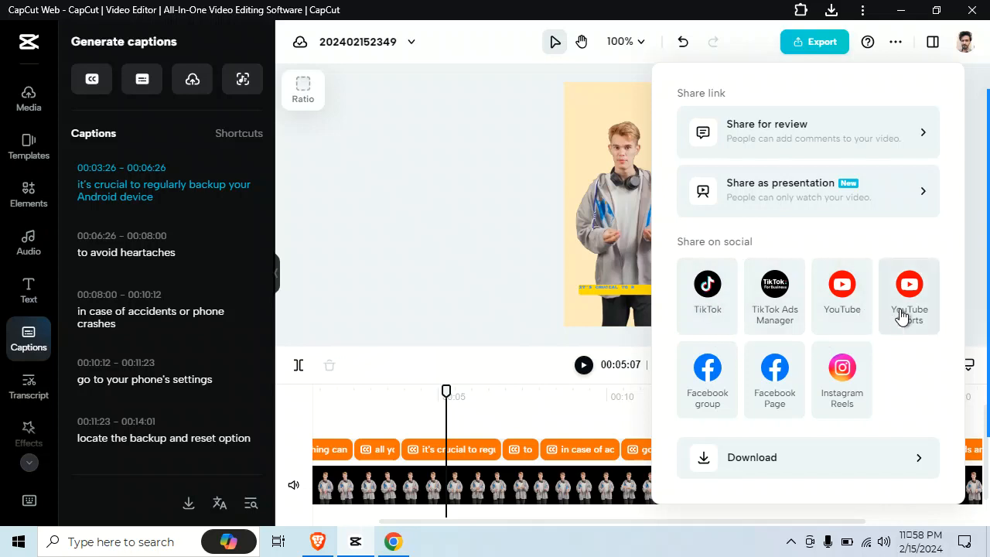
left_click(885, 454)
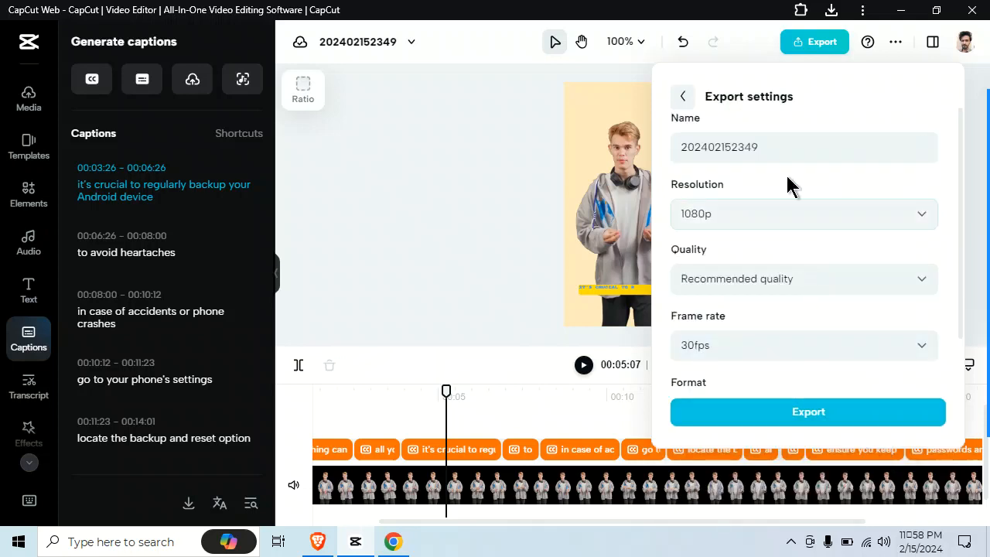
left_click(772, 146)
left_click_drag(776, 152, 676, 153)
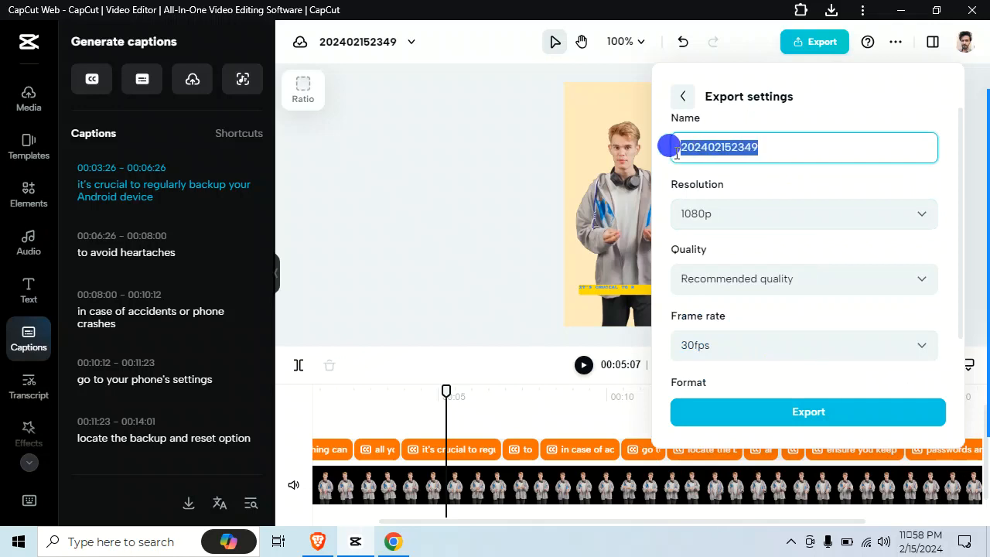
type("talking male")
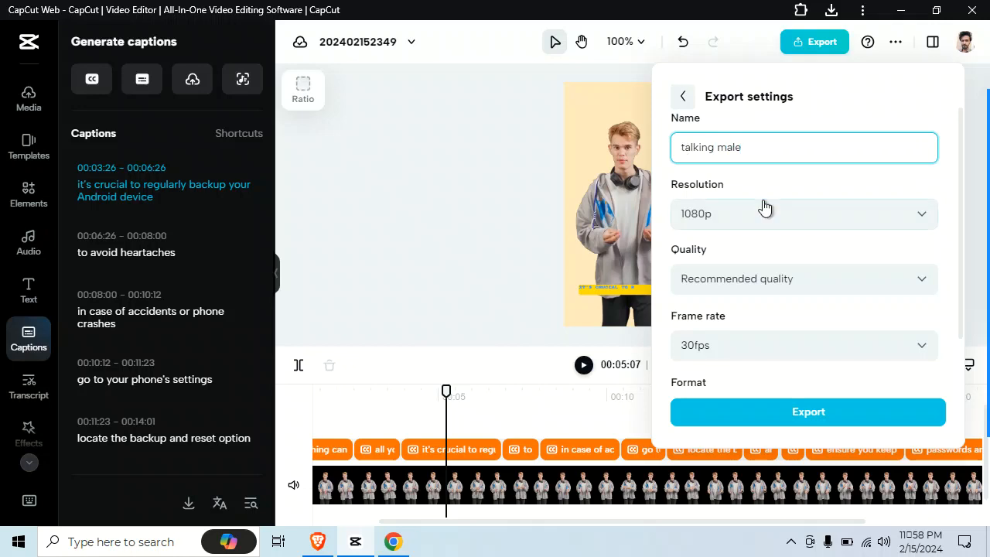
Step: Check the resolution and format choices, keep 1080p and MP4, and export the video
left_click(794, 211)
scroll(818, 272, "down", 2)
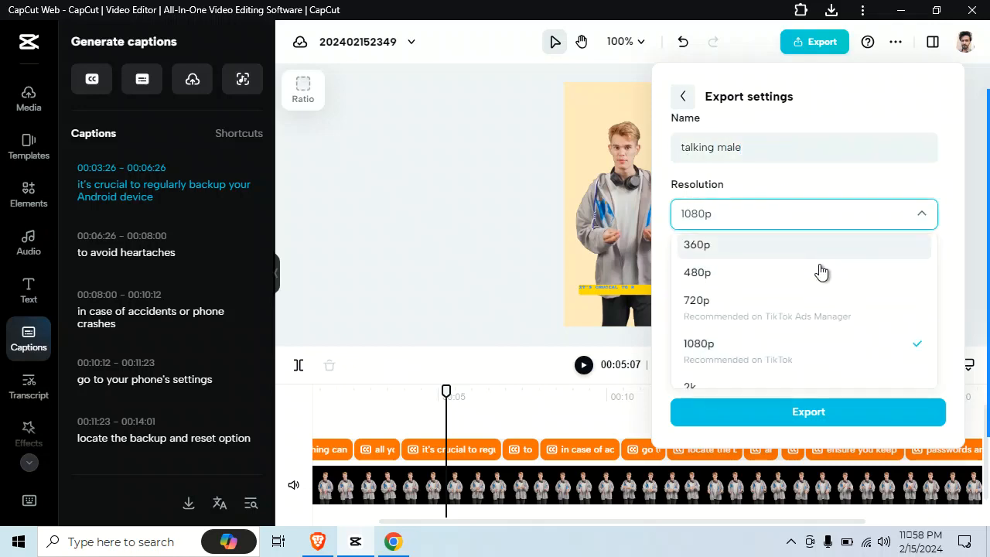
left_click(785, 294)
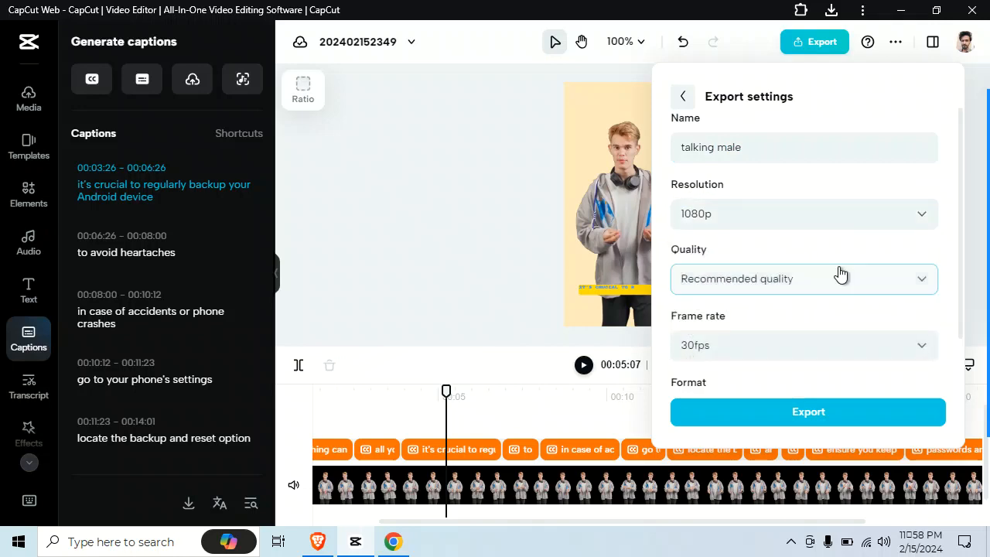
scroll(875, 314, "down", 1)
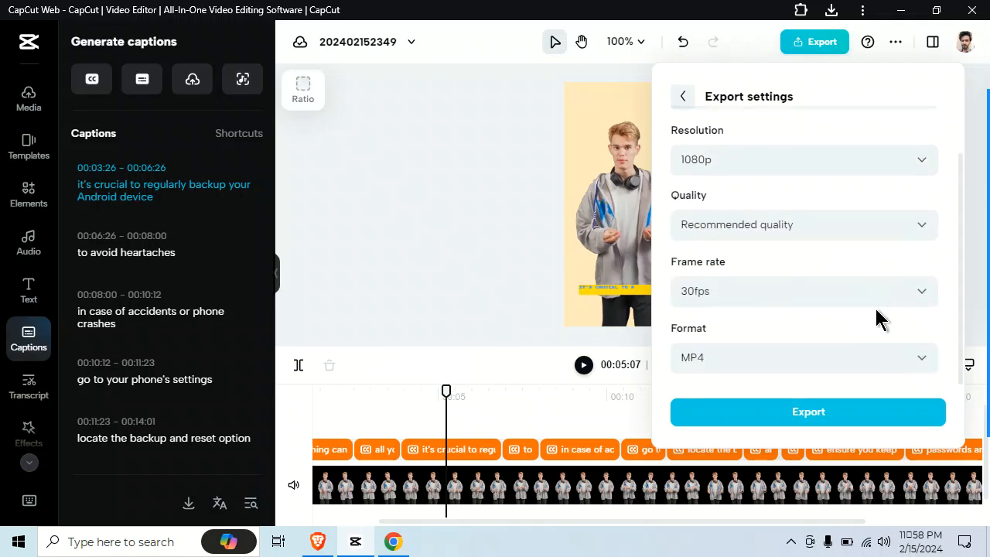
left_click(924, 365)
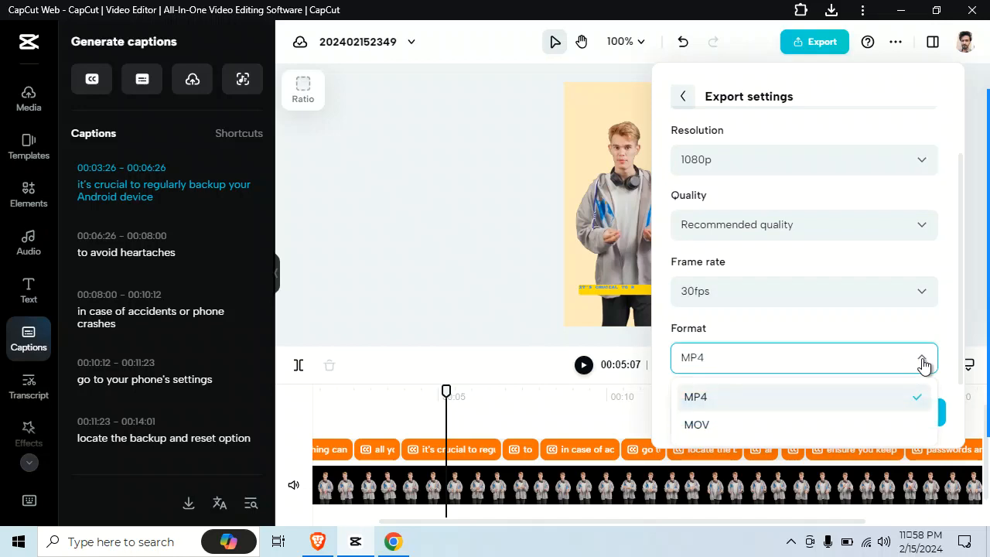
left_click(924, 364)
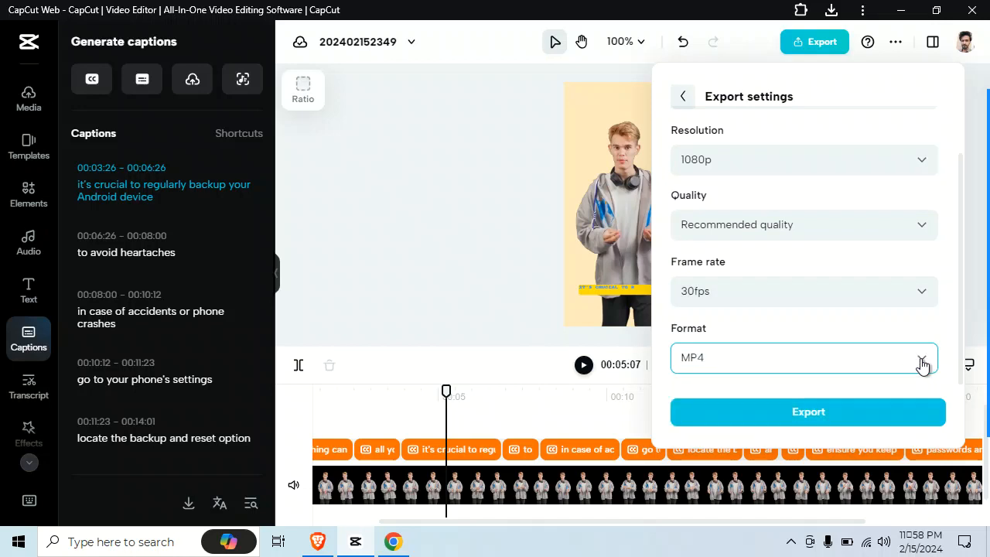
left_click(818, 412)
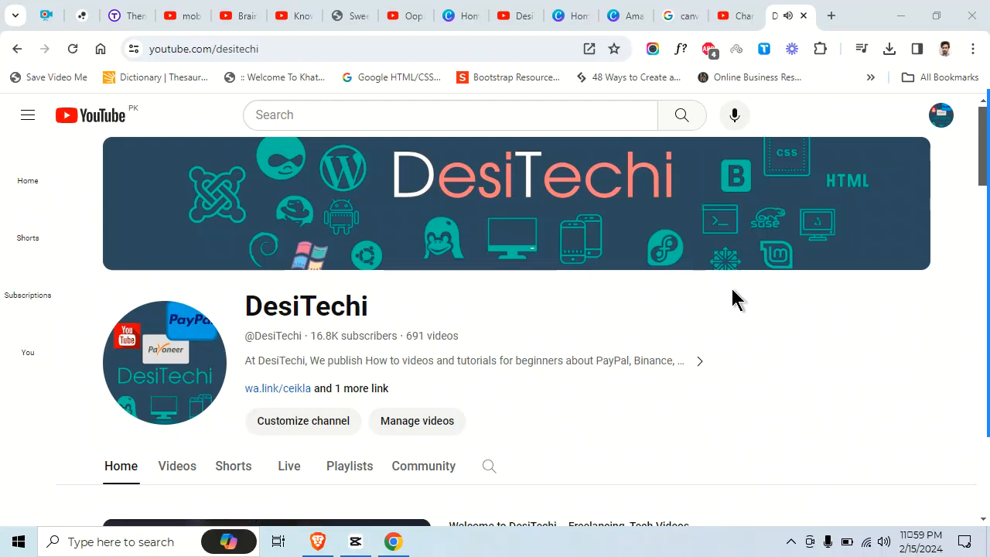
scroll(732, 300, "down", 1)
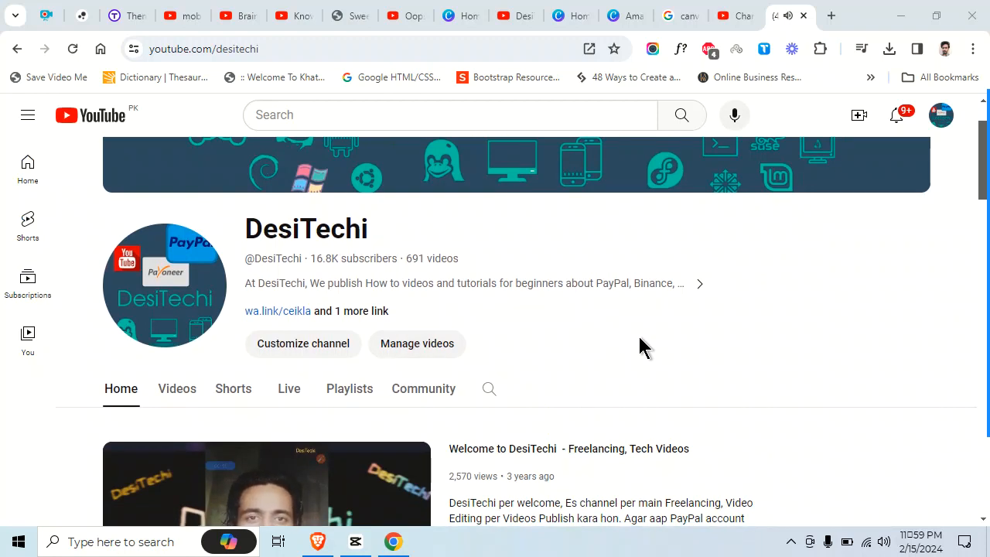
mouse_move(987, 193)
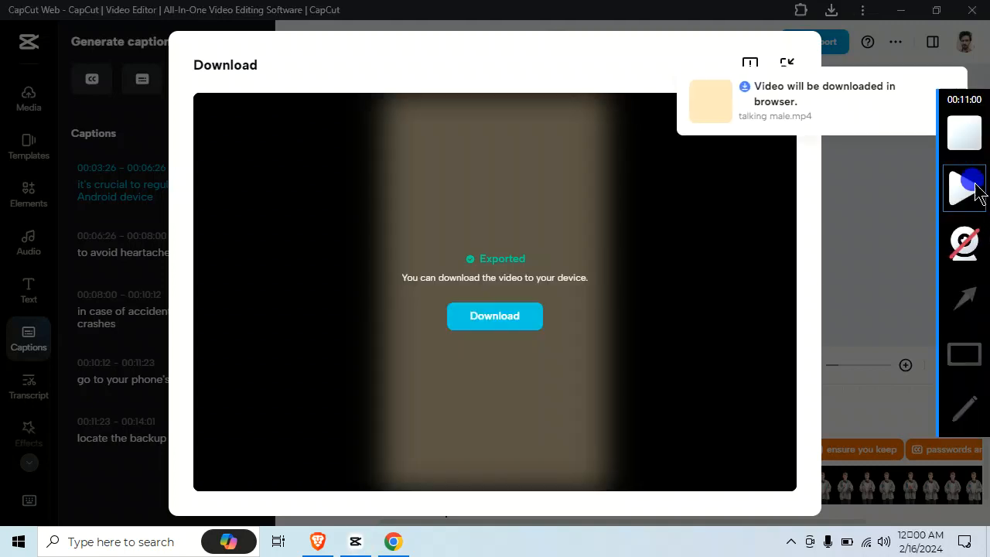
left_click(976, 190)
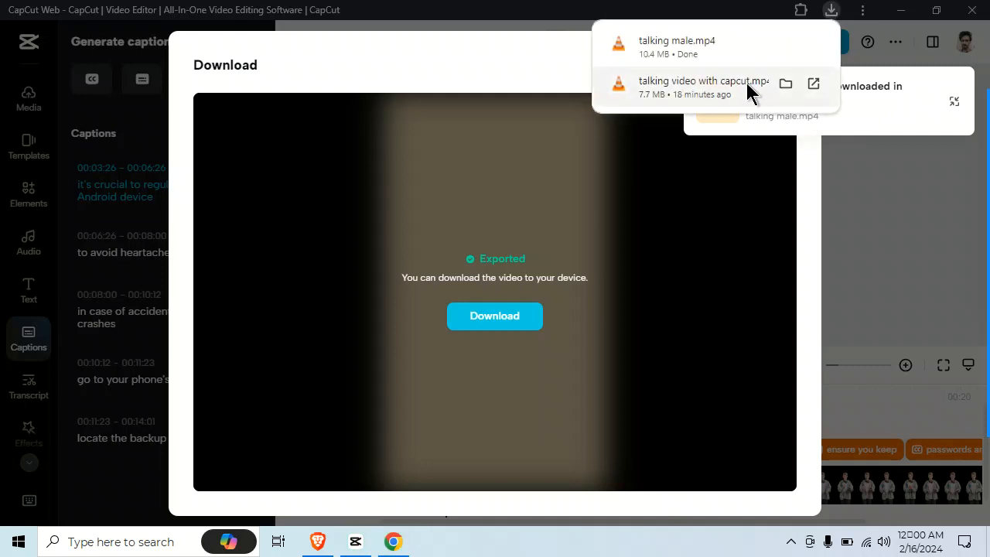
Step: Watch the downloaded talking male.mp4 full screen in VLC, and switch to the YouTube channel page in Chrome
left_click(692, 43)
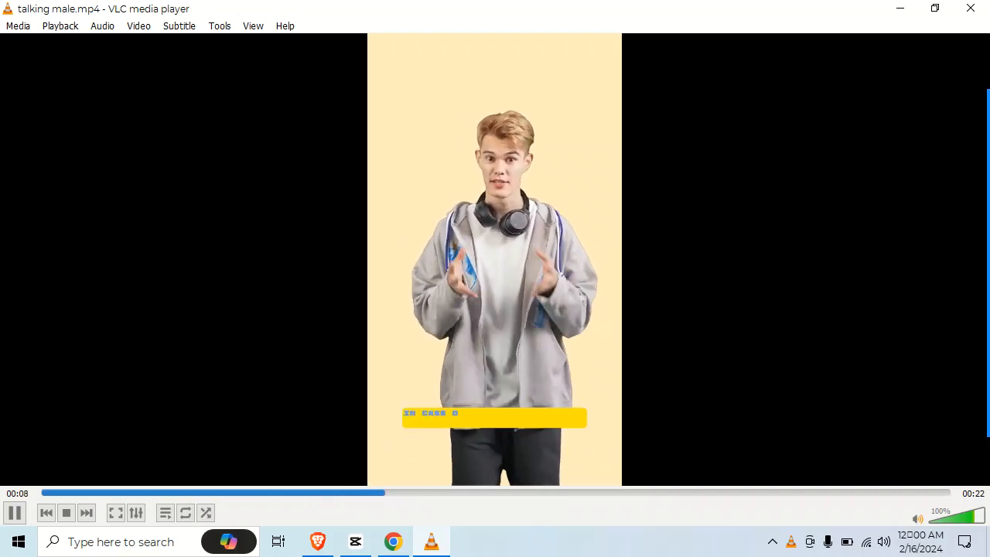
double_click(543, 223)
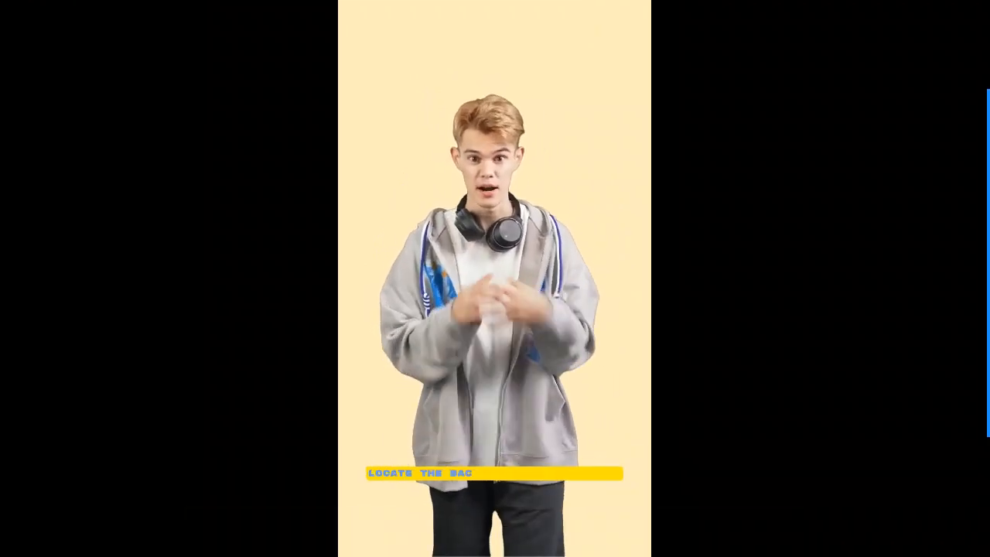
double_click(570, 254)
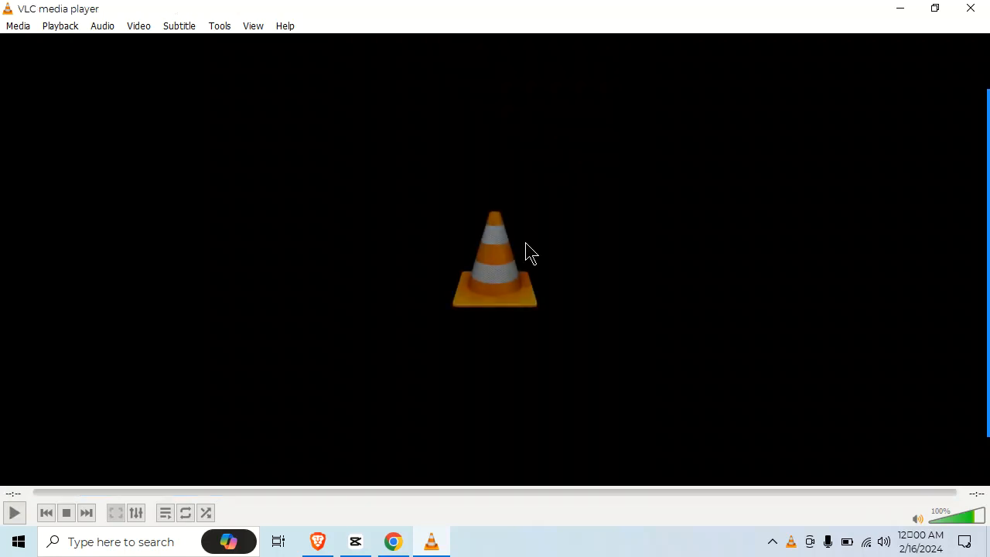
left_click(968, 9)
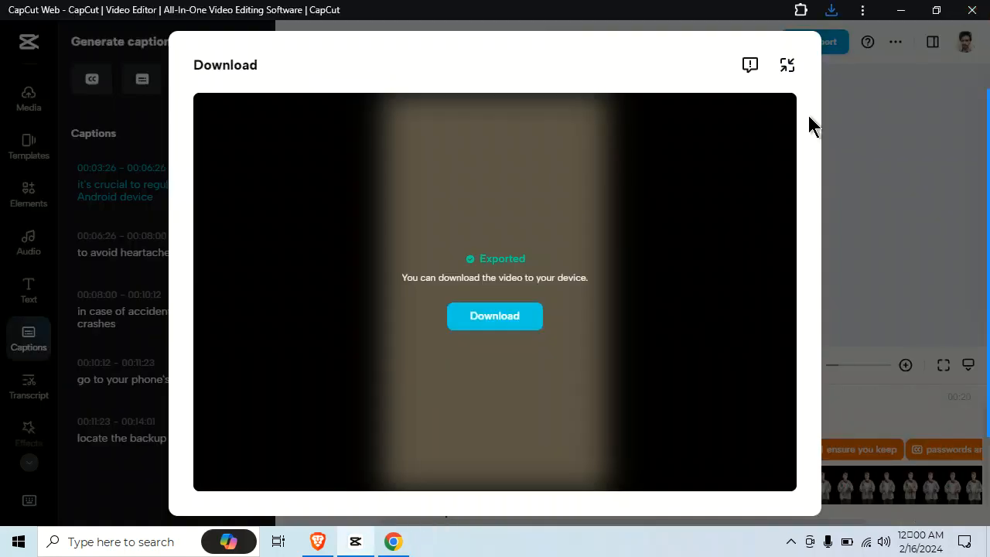
left_click(392, 542)
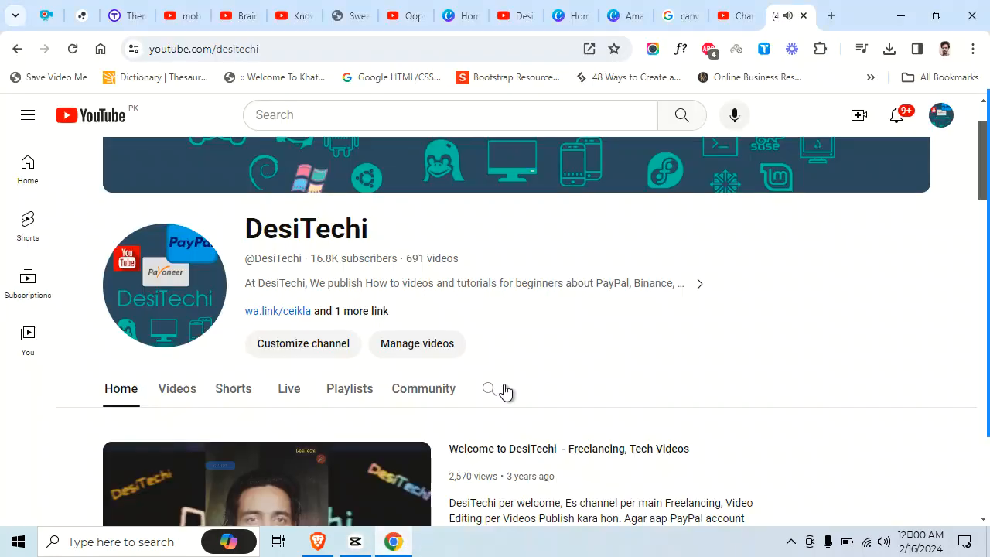